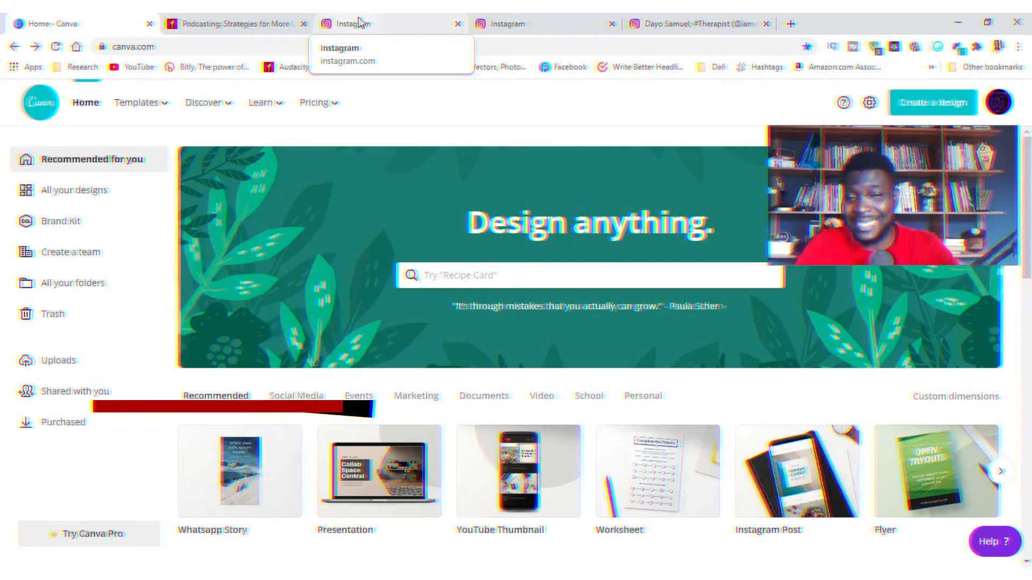
Switch to the Instagram post "Steal this visibility strategy" and compare how its first two carousel slides connect.
click(358, 23)
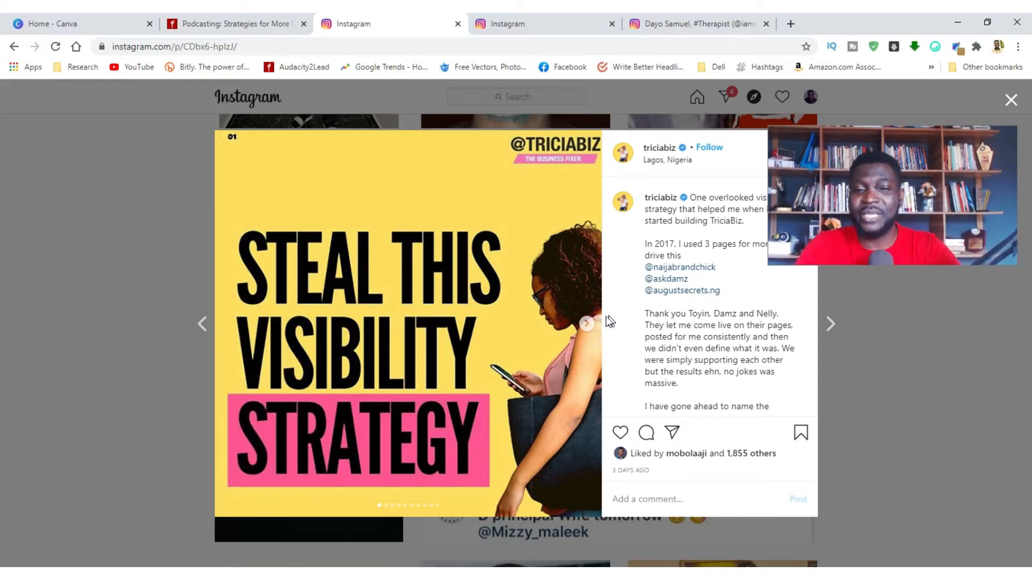
click(587, 326)
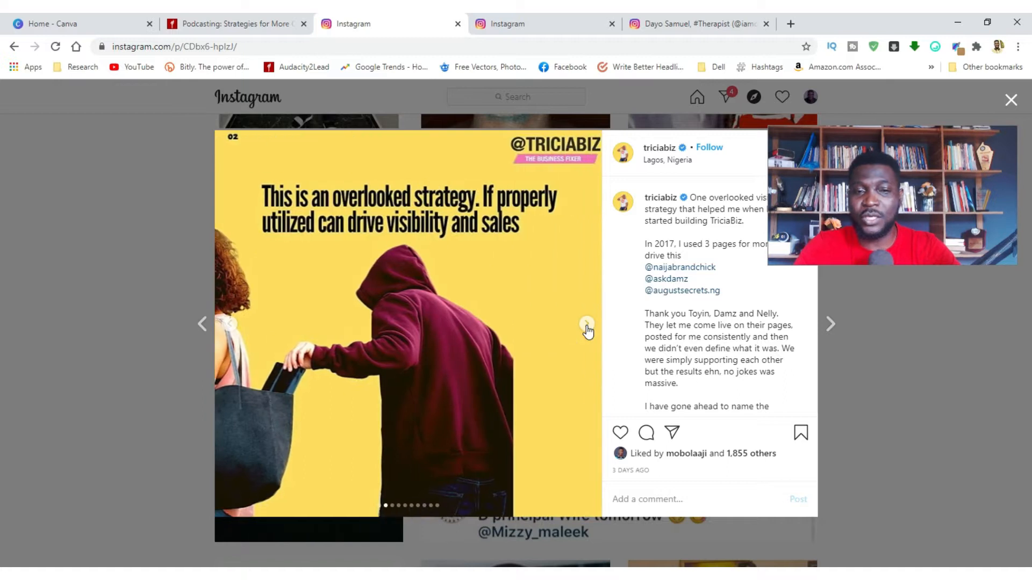
click(230, 324)
click(588, 324)
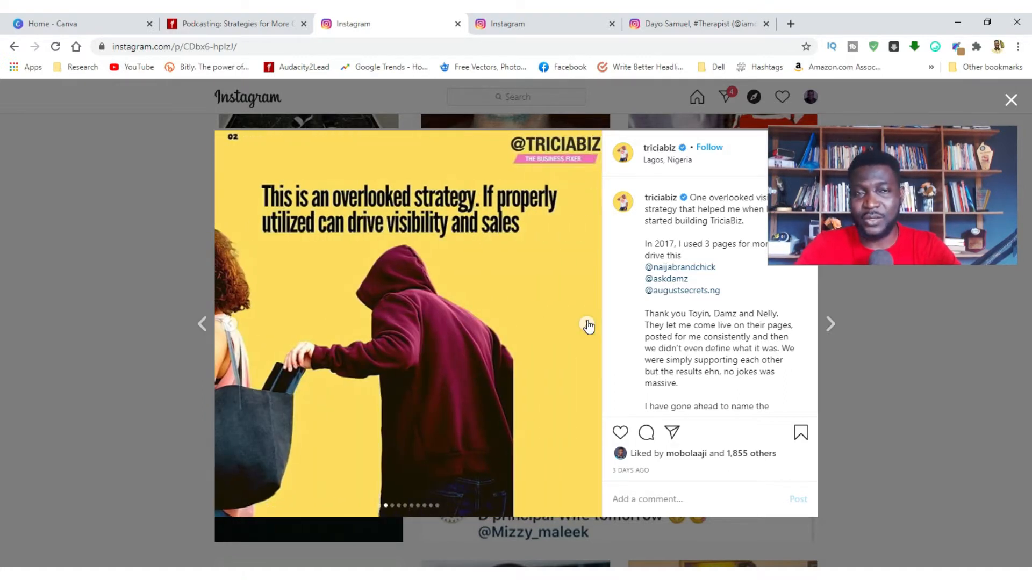
click(230, 324)
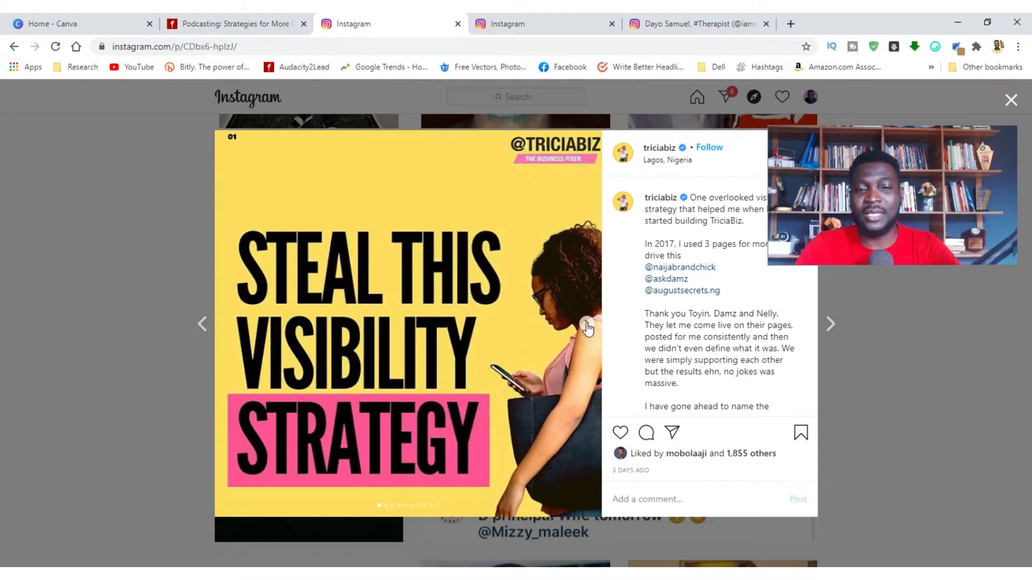
click(588, 325)
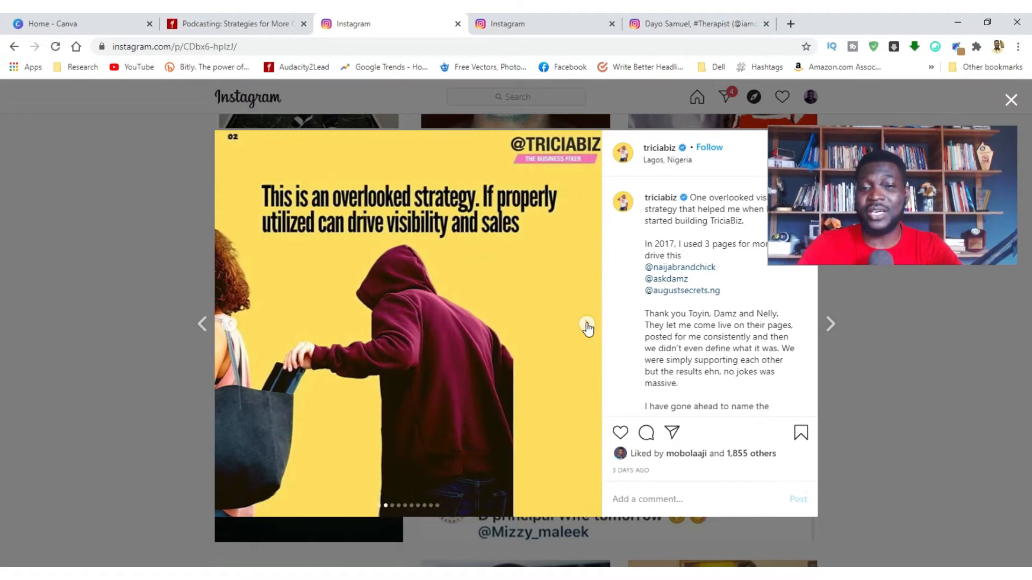
Page through the remaining slides of the "Steal this visibility strategy" carousel up to slide 10.
click(588, 325)
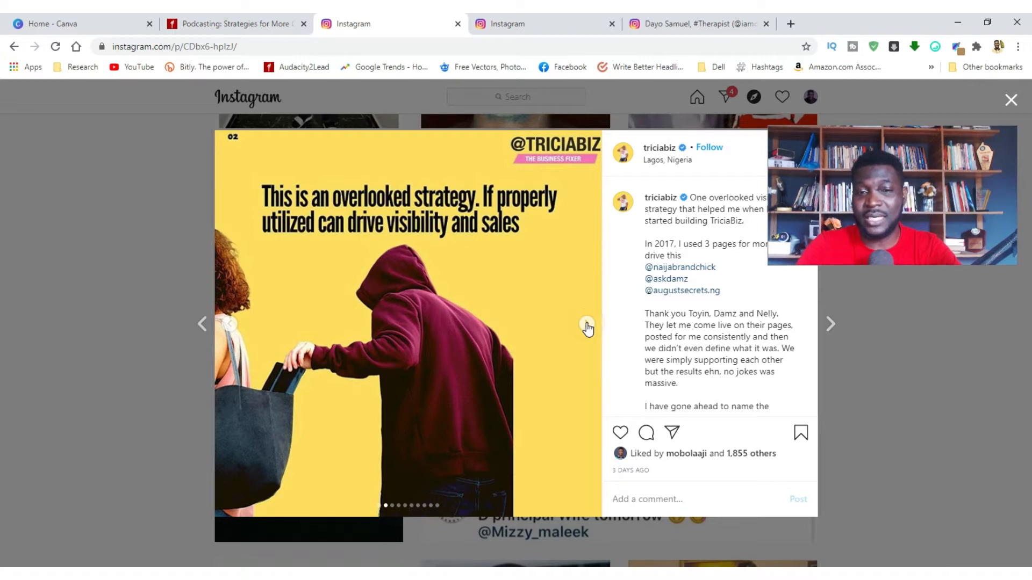
click(587, 325)
click(587, 325)
click(588, 325)
click(587, 326)
click(588, 325)
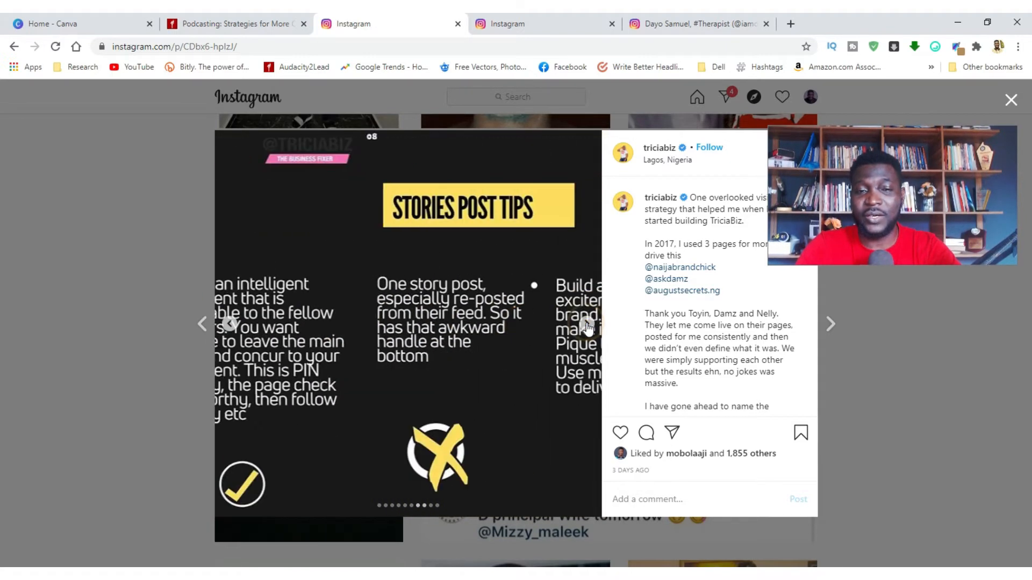
click(588, 325)
click(587, 325)
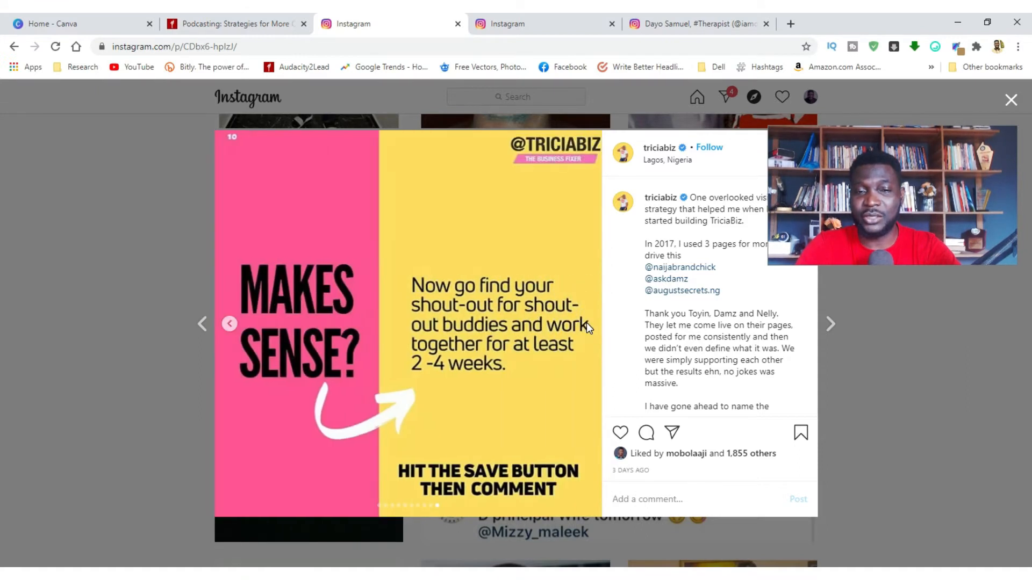
Go back through the visibility strategy carousel to its cover and recheck the transition between slides 1 and 2.
click(229, 325)
click(226, 325)
click(227, 324)
click(227, 324)
click(226, 325)
click(227, 325)
click(227, 325)
click(227, 324)
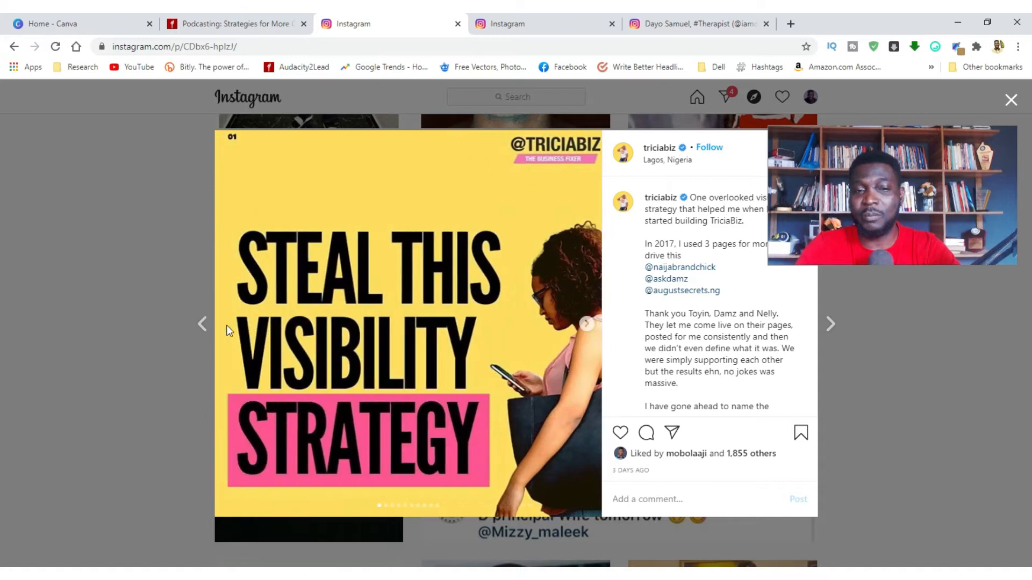
click(594, 325)
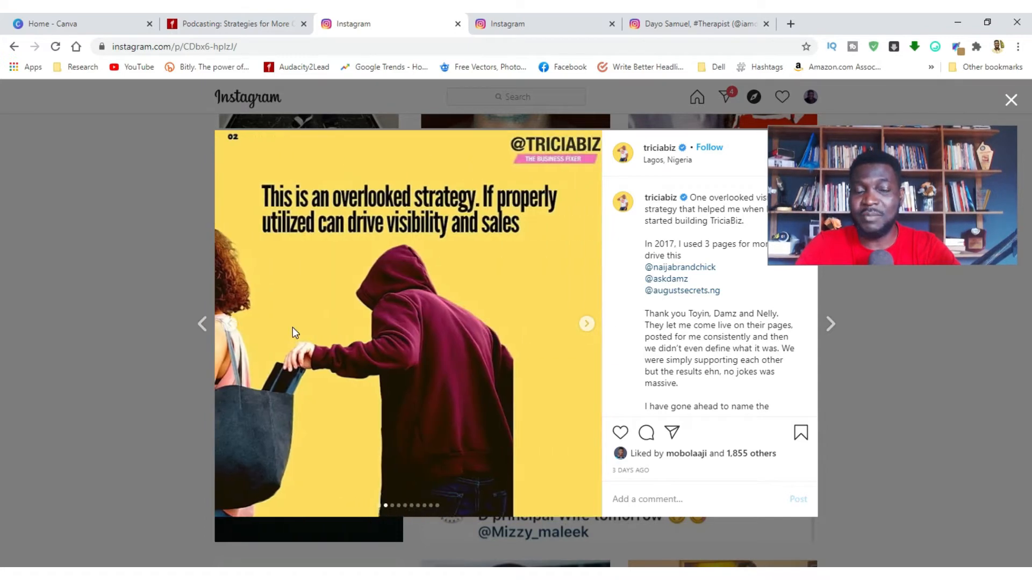
click(228, 324)
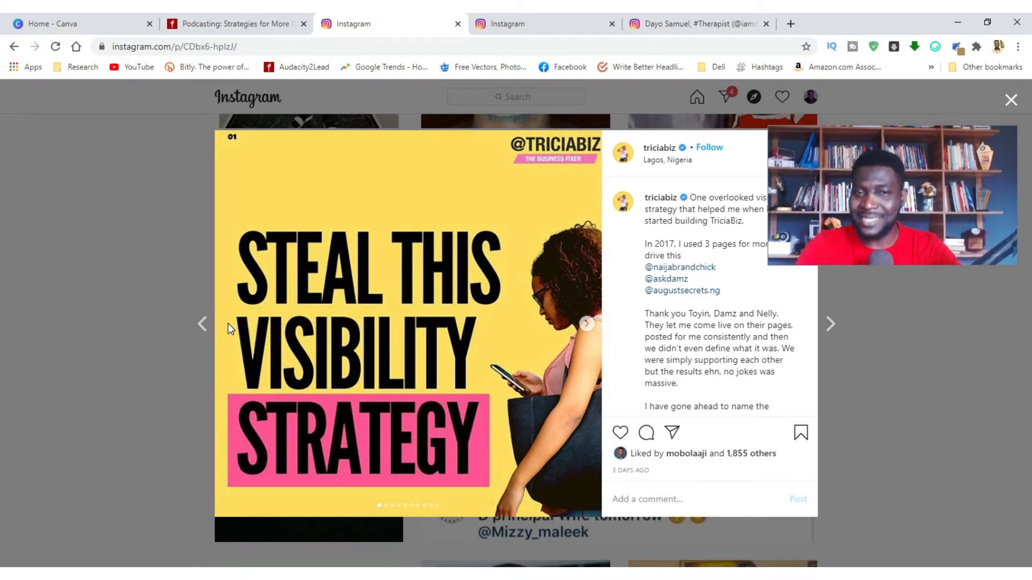
Switch to the "We need to think like Netflix" Instagram post and page through its carousel to the last slide.
click(534, 28)
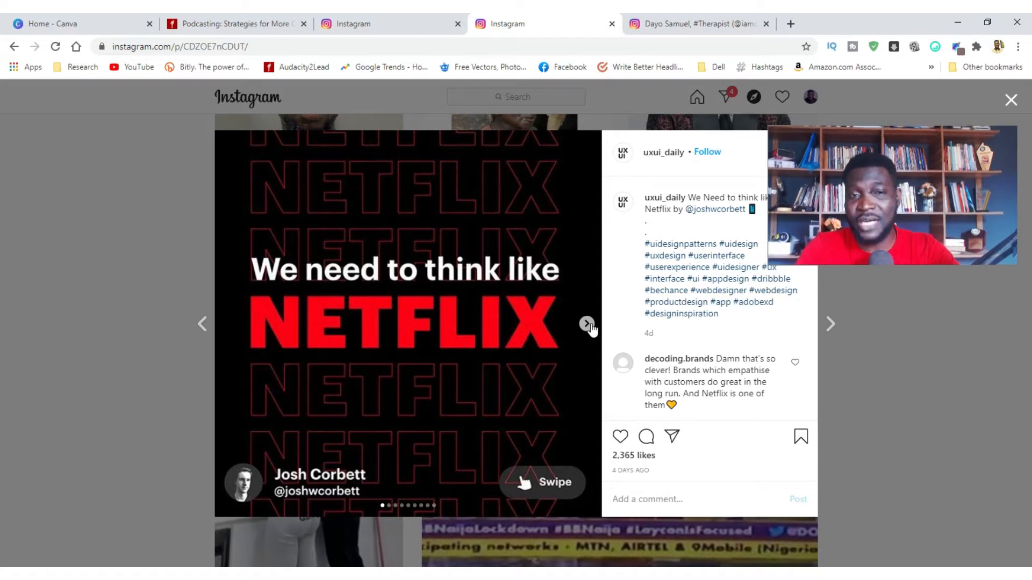
click(587, 324)
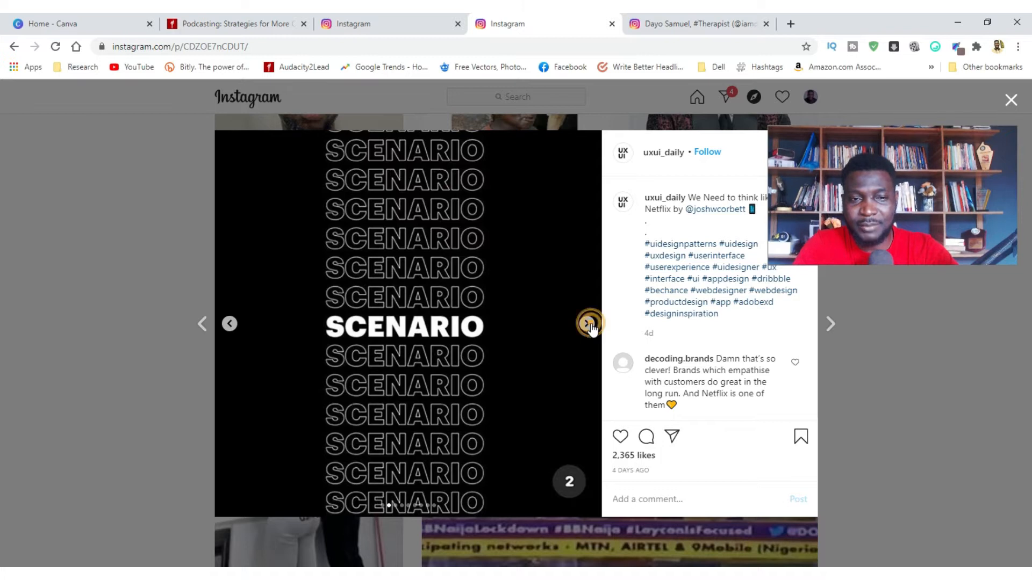
click(586, 324)
click(587, 324)
click(588, 324)
click(588, 324)
click(588, 324)
click(588, 324)
click(588, 324)
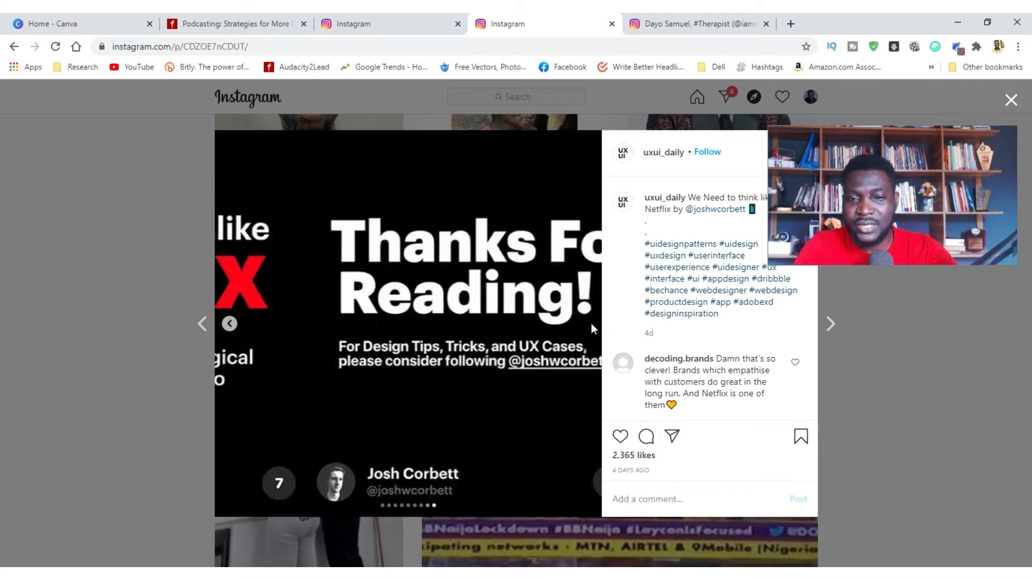
Page back through the Netflix carousel to its cover slide.
click(230, 324)
click(230, 324)
click(230, 324)
click(230, 323)
click(230, 323)
click(230, 324)
click(230, 324)
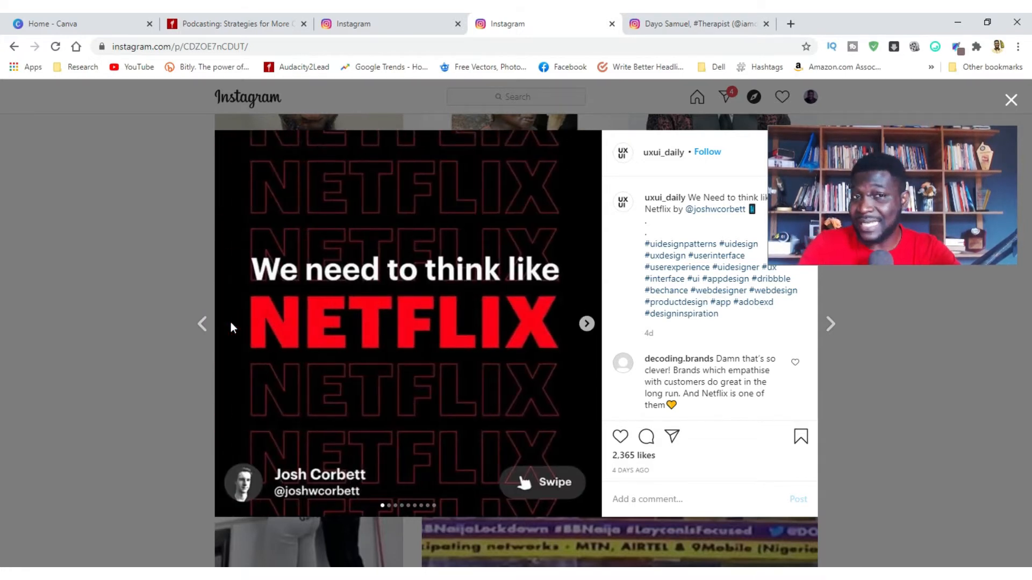
Compare the cover slide of the "What does it mean to dominate?" post with the Netflix carousel's cover.
click(687, 23)
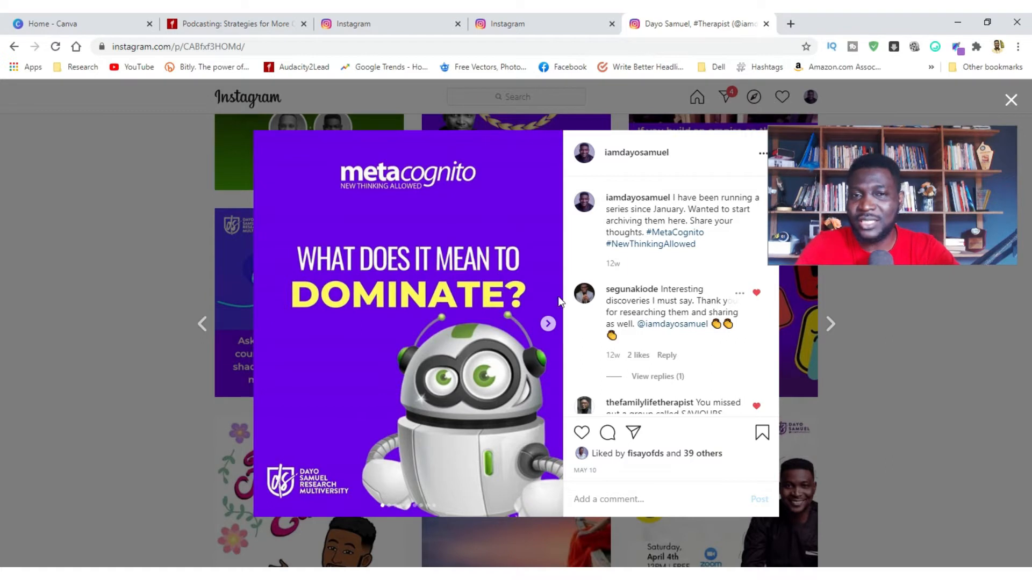
click(493, 22)
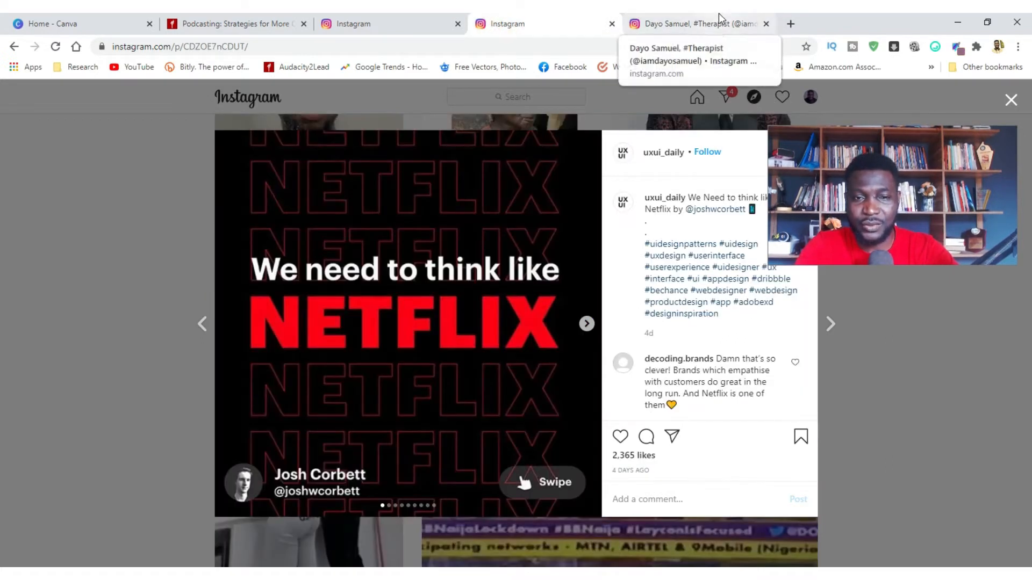
click(718, 14)
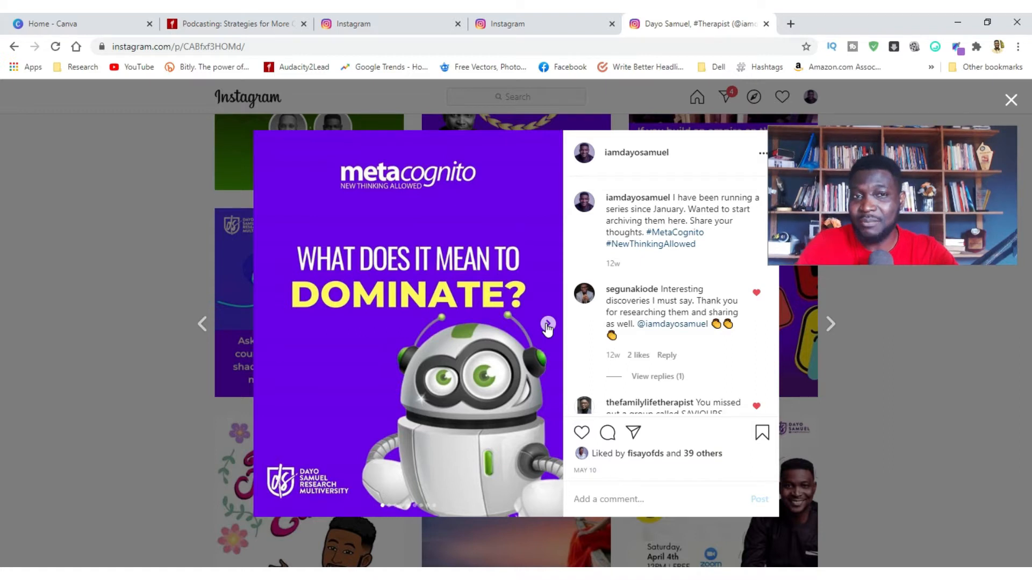
click(517, 24)
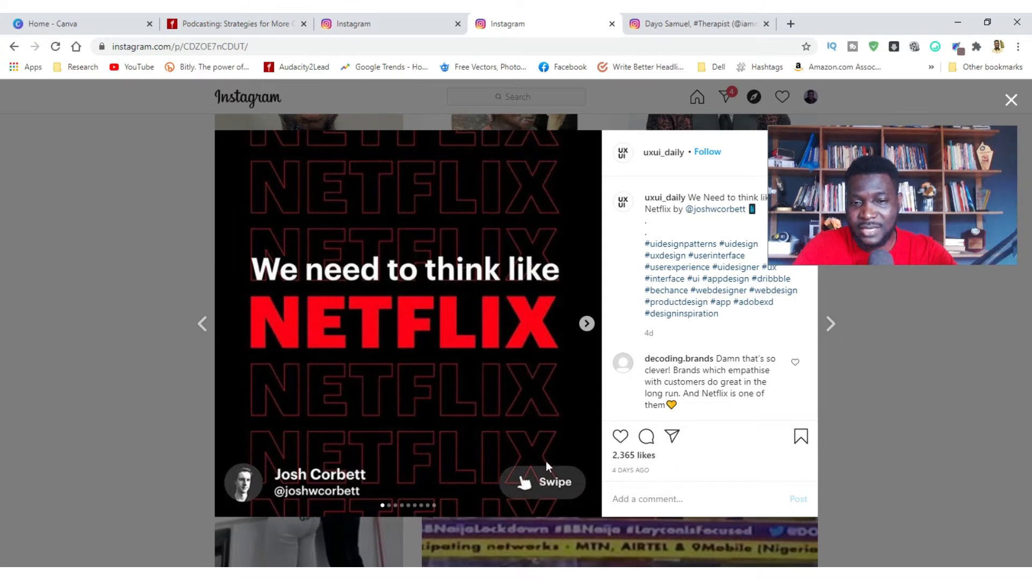
click(719, 27)
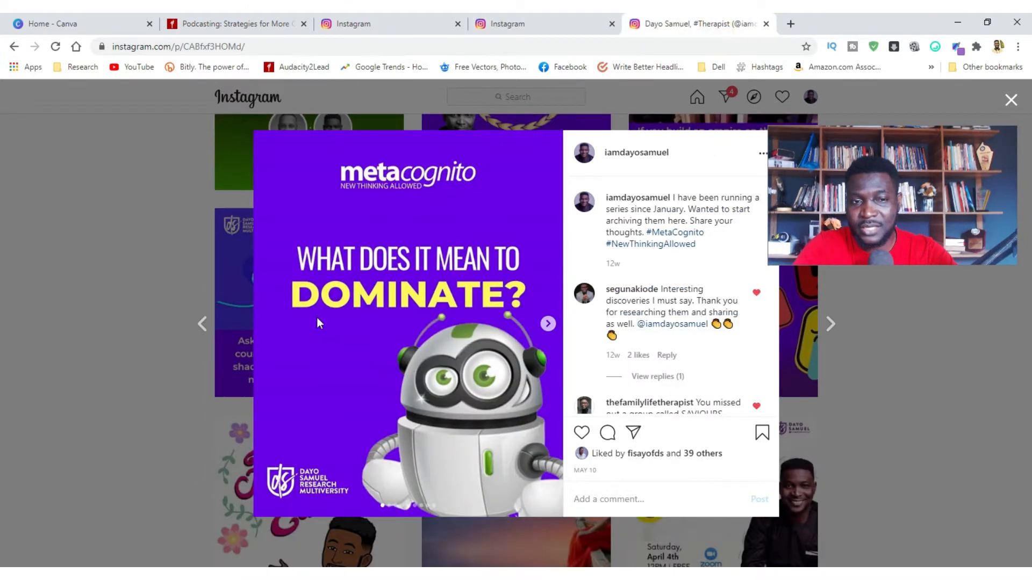
click(511, 17)
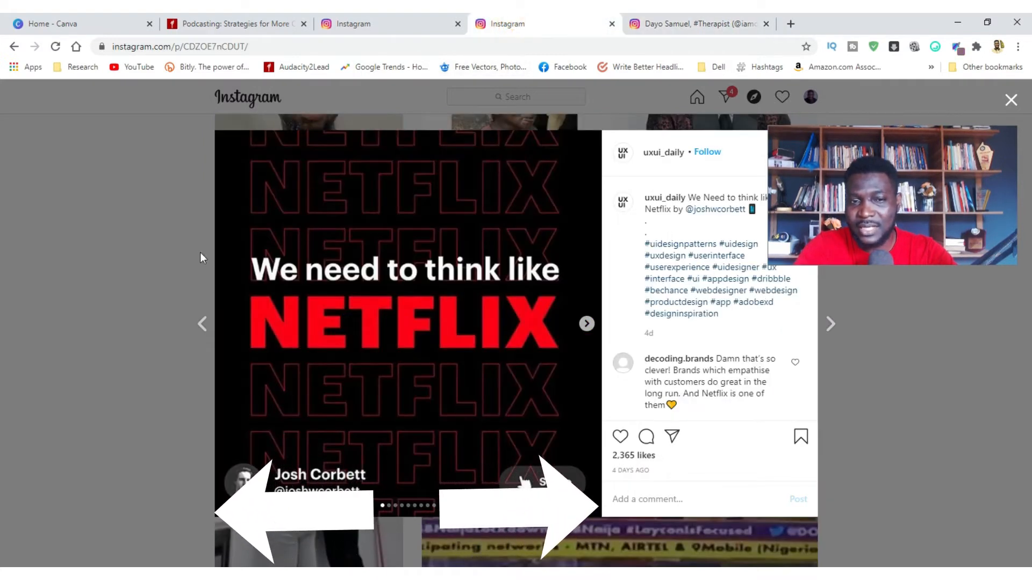
click(709, 24)
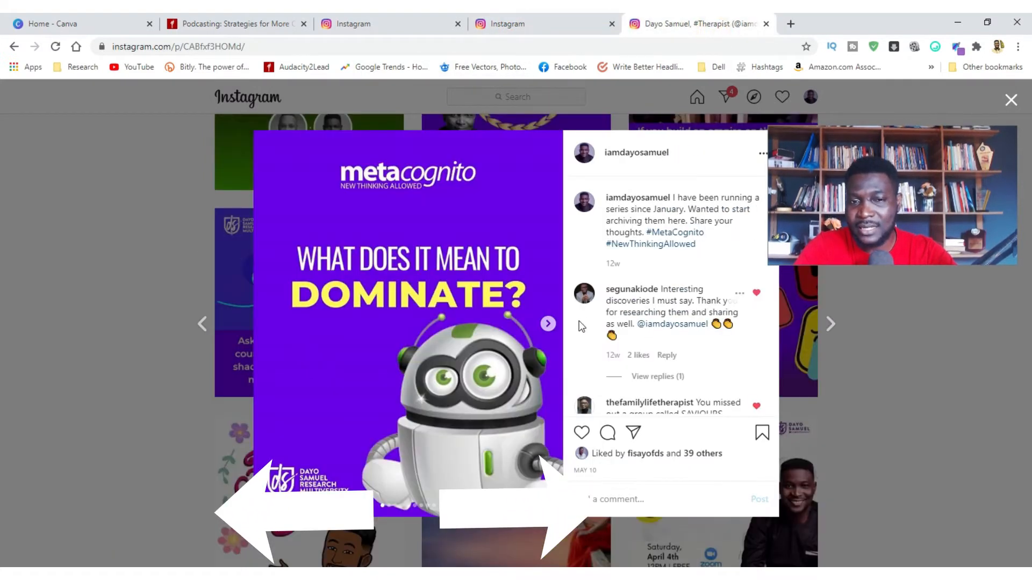
Page through the "What does it mean to dominate?" carousel to its last slide.
click(547, 324)
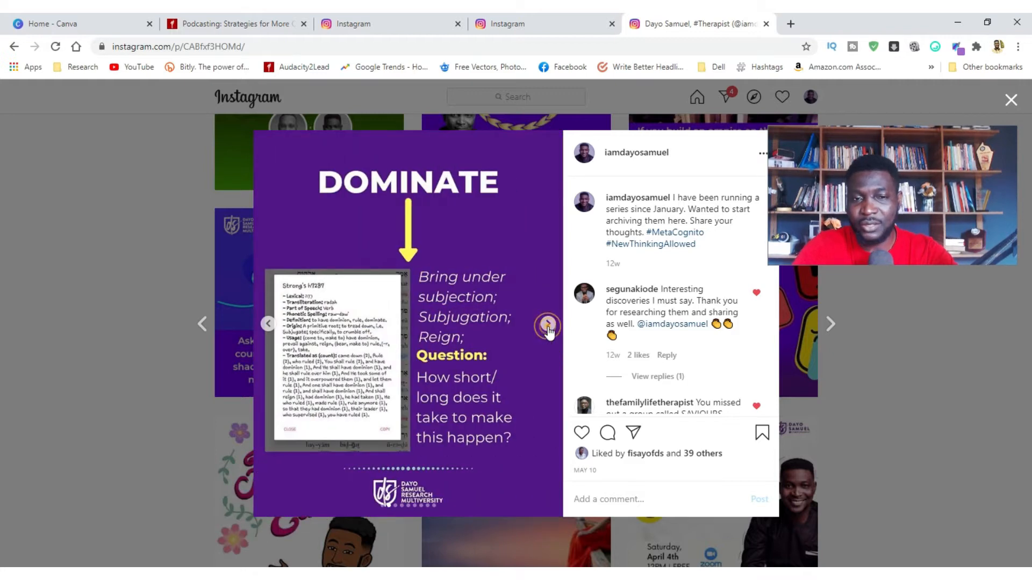
click(547, 324)
click(548, 324)
click(548, 324)
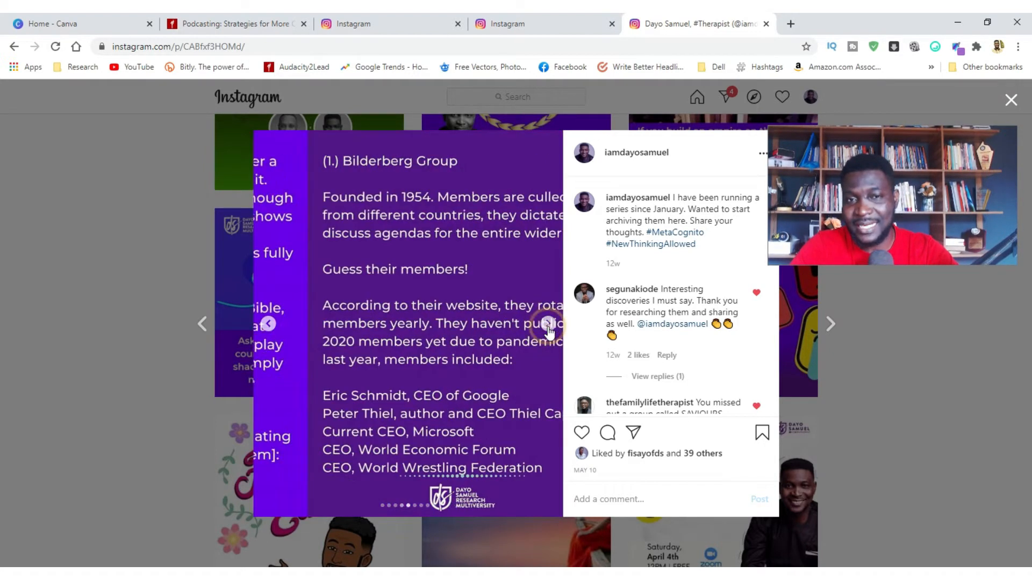
click(547, 324)
click(548, 324)
click(547, 324)
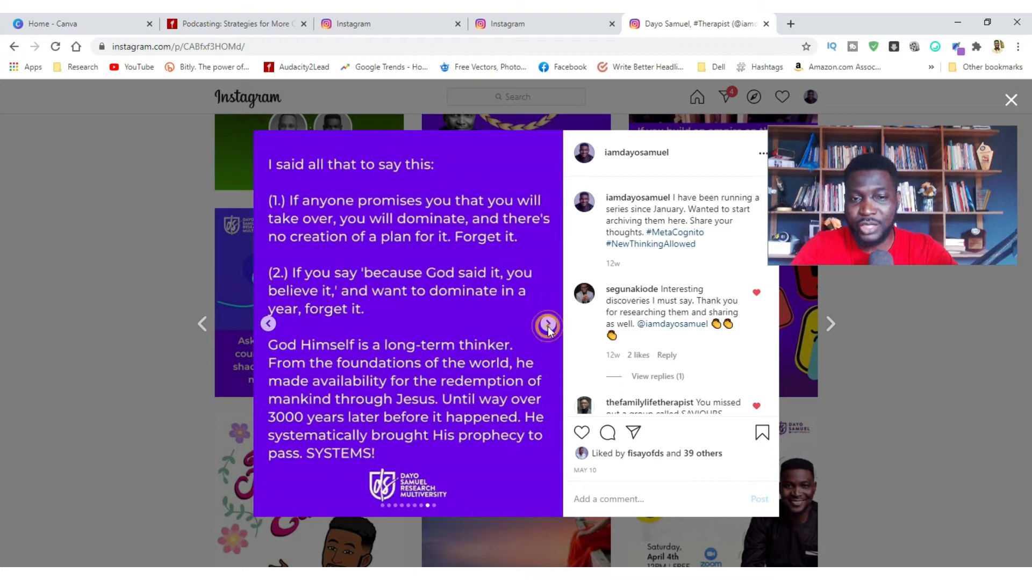
click(547, 324)
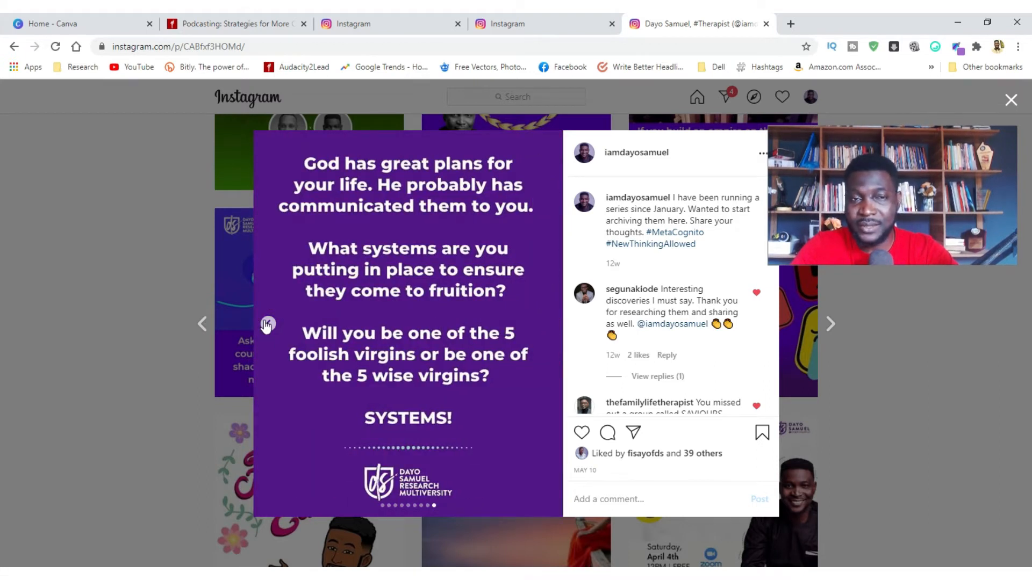
Return to the visibility strategy post and examine the image running across its first two slides.
click(356, 25)
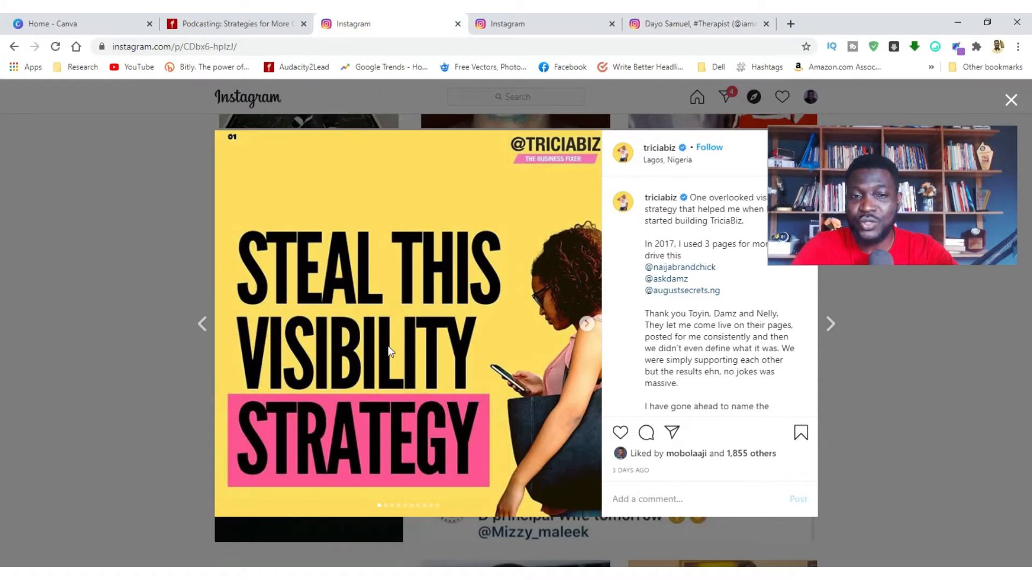
click(587, 325)
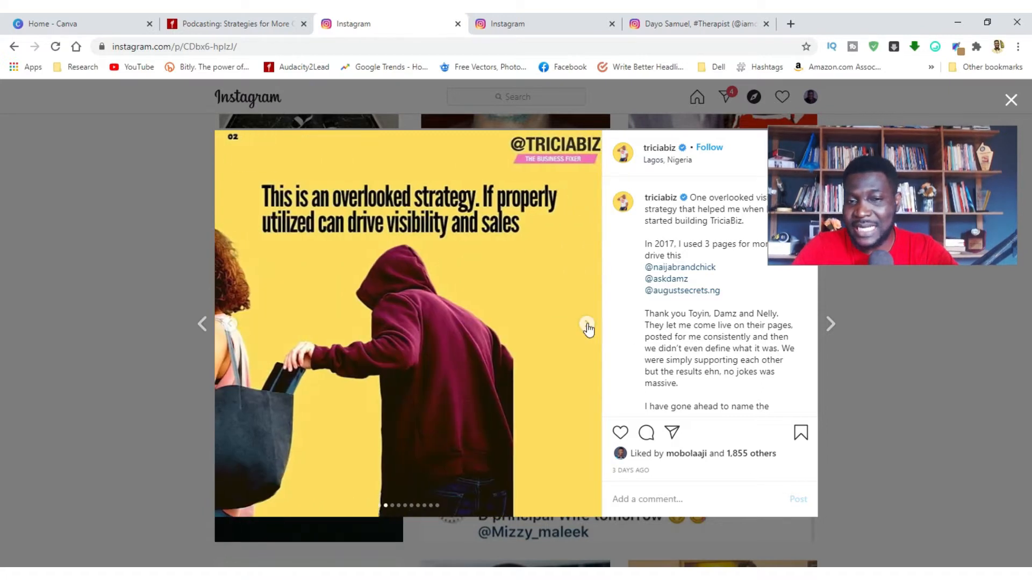
click(228, 328)
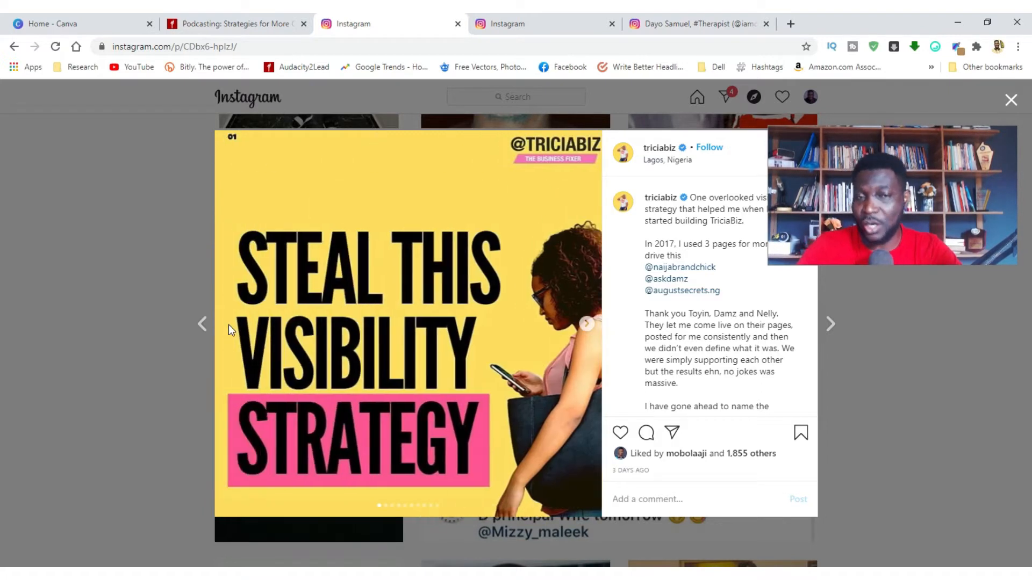
Compare the Netflix and "Dominate" carousels, viewing the first three Netflix slides and returning to that post's cover.
click(564, 22)
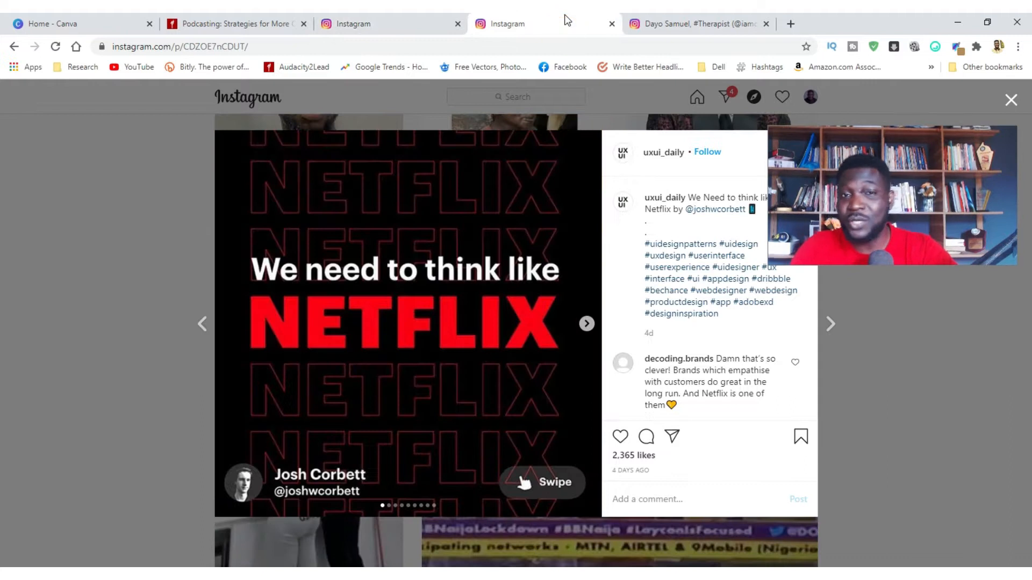
click(704, 19)
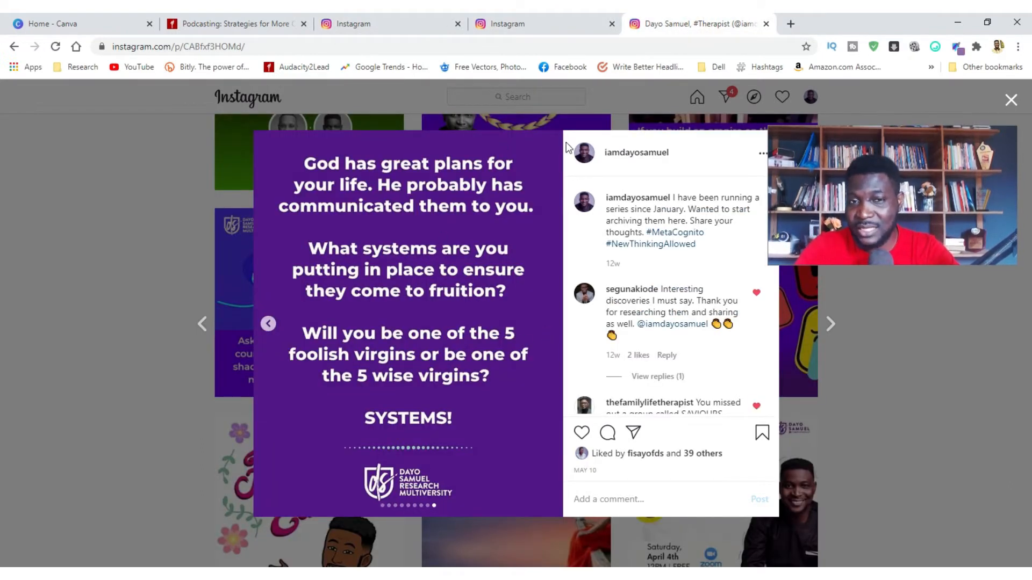
click(571, 15)
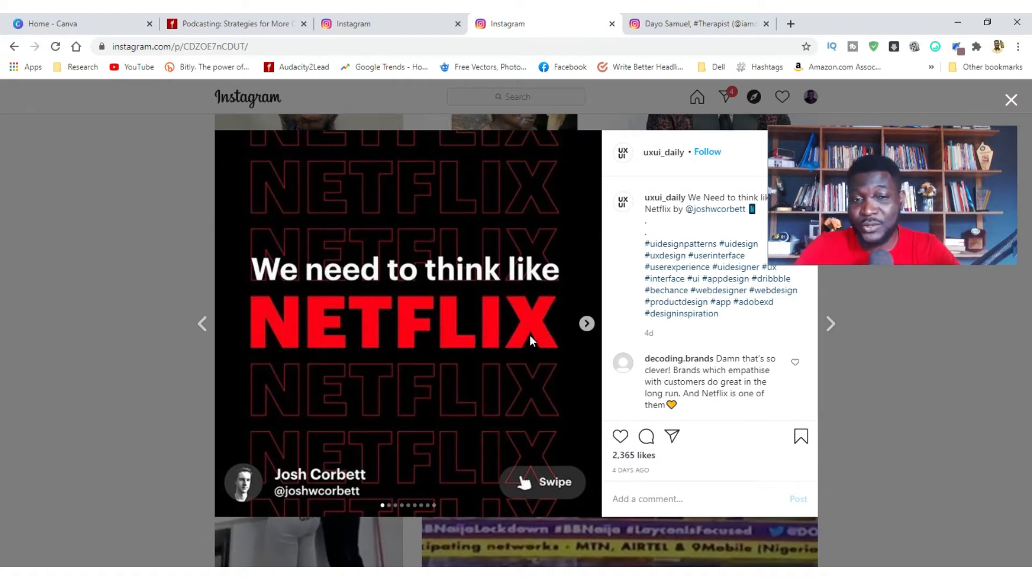
click(586, 324)
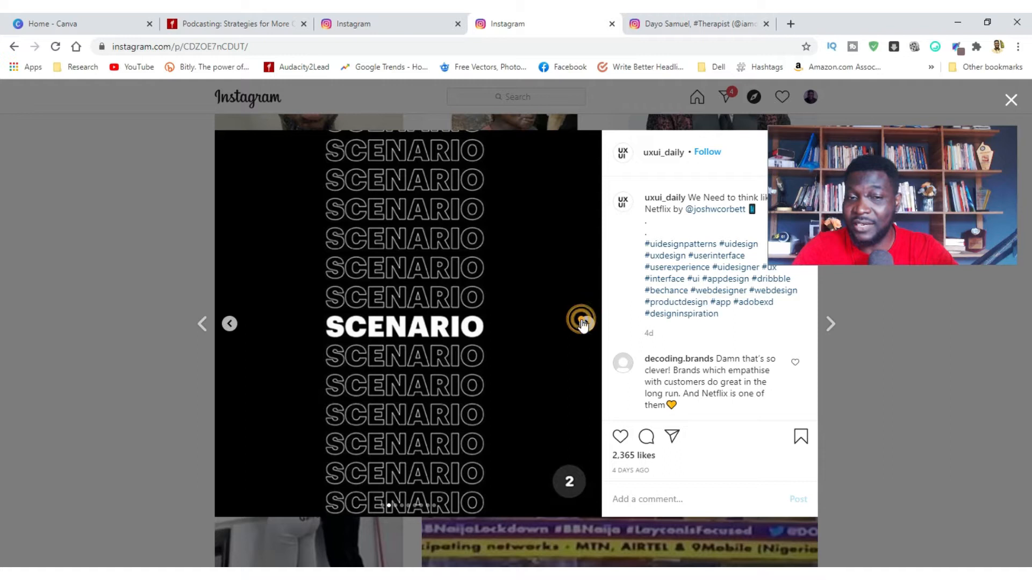
click(586, 323)
click(229, 324)
click(229, 324)
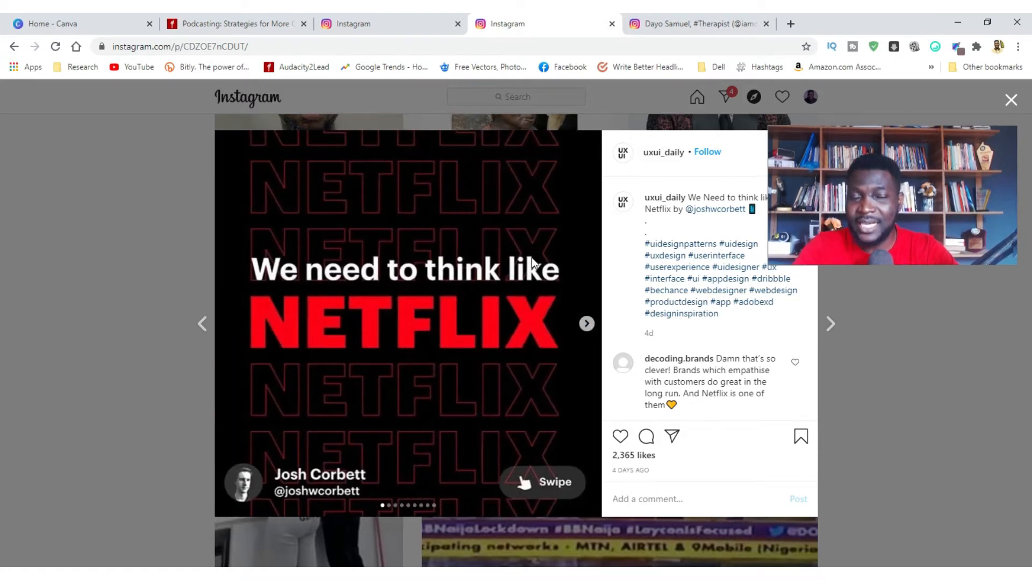
Switch back to the Canva home page.
click(49, 20)
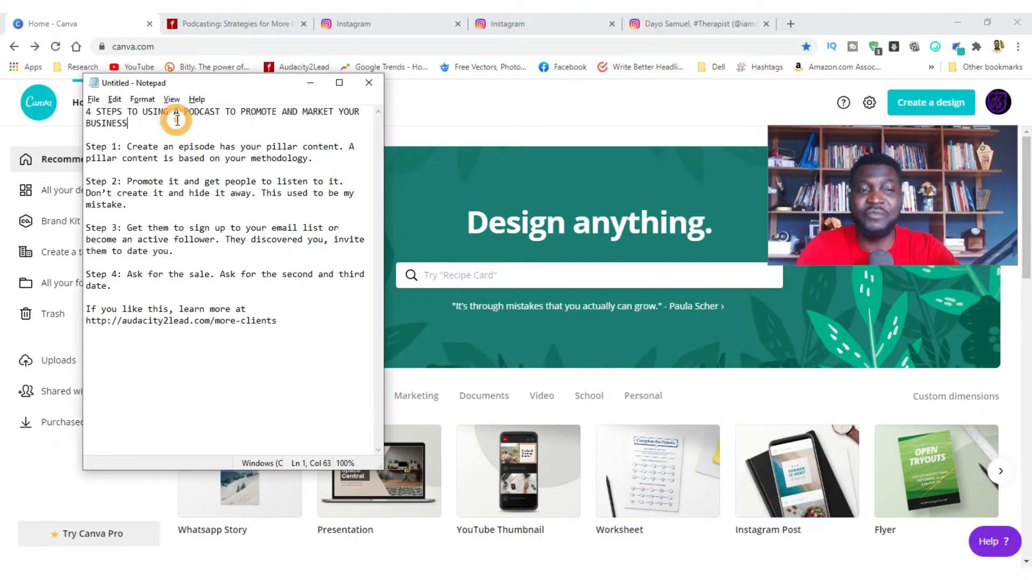
Read through the podcast carousel text in Notepad, from the title through the four steps to the closing link.
drag(174, 147, 167, 147)
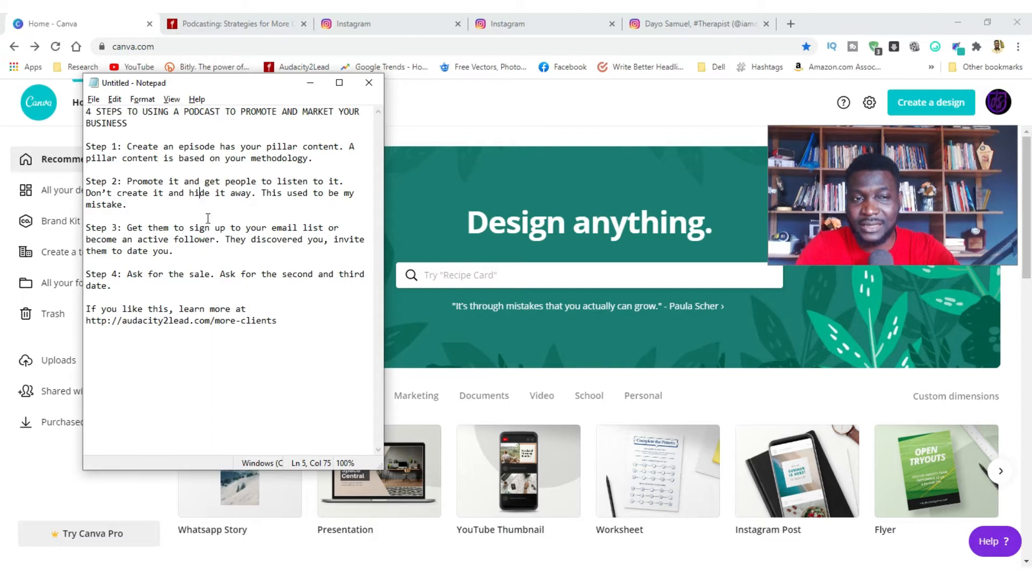
click(221, 274)
click(243, 343)
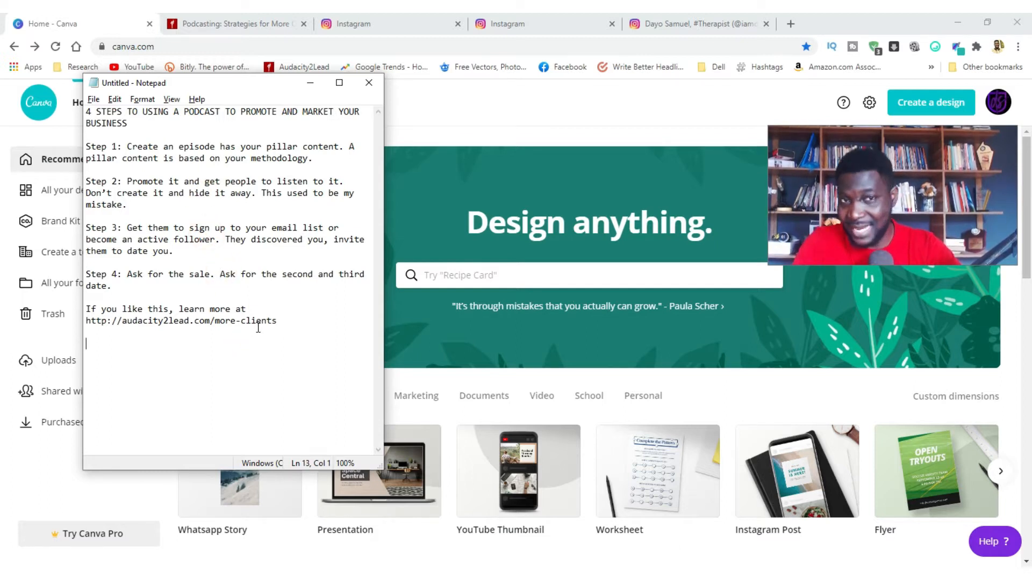
click(138, 119)
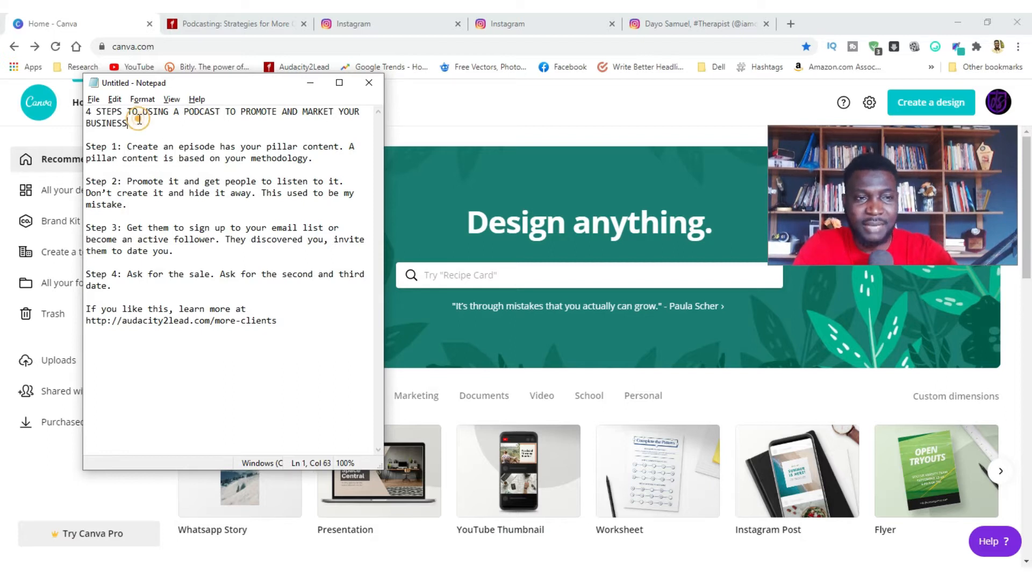
click(138, 157)
click(144, 180)
click(142, 227)
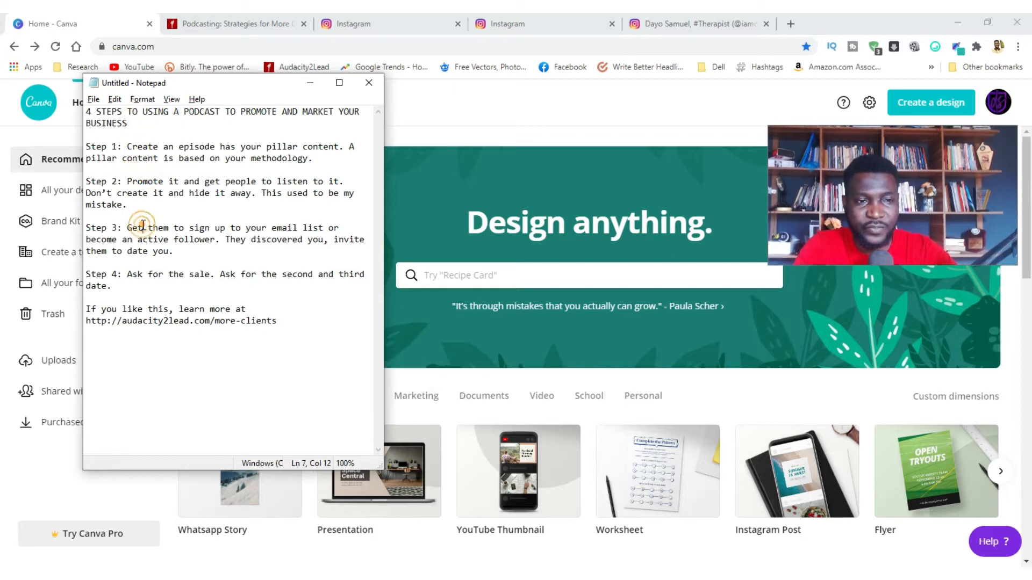
click(144, 281)
click(150, 319)
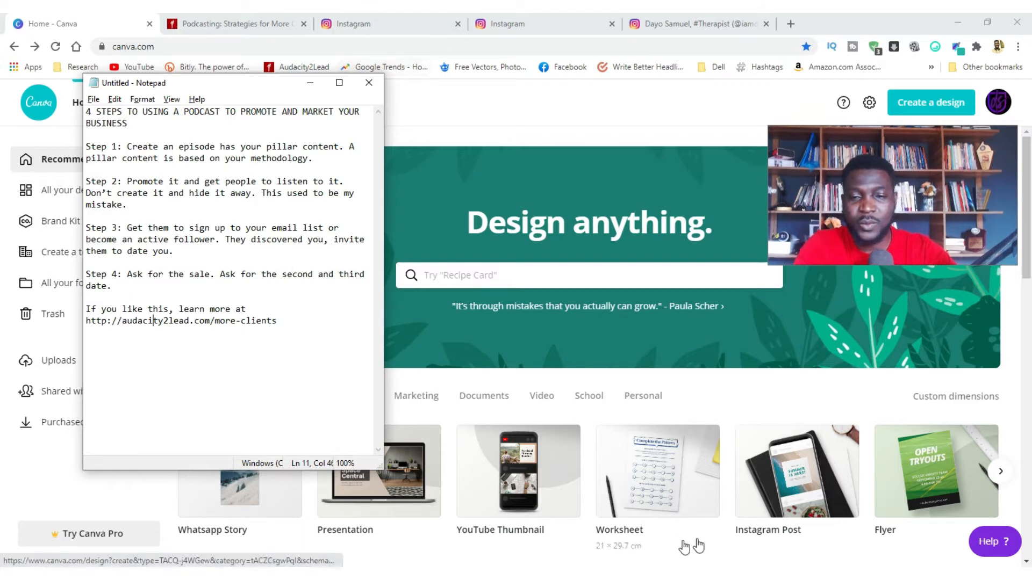
click(414, 206)
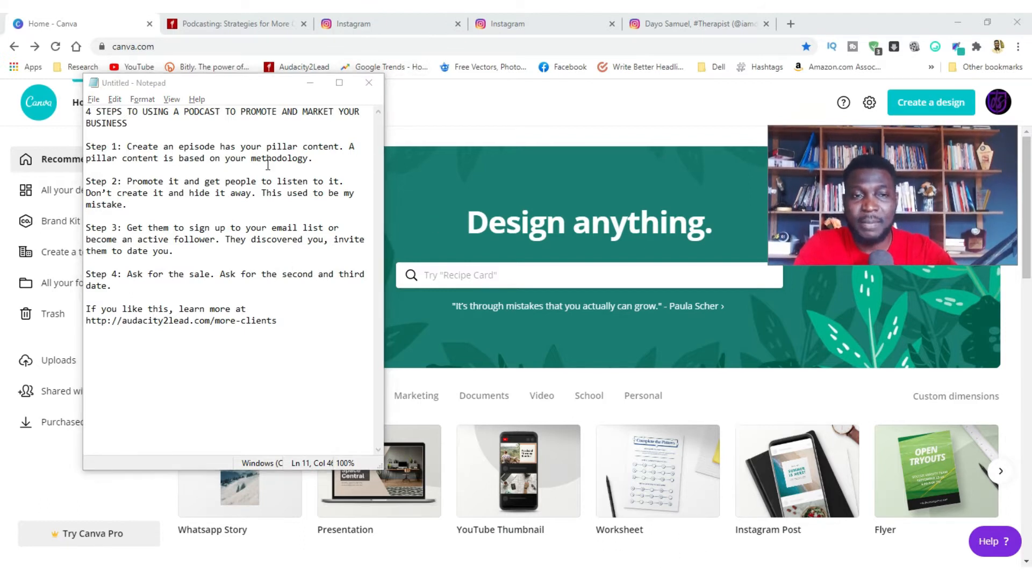
Minimise the notes, open Calculator and multiply 1080 by 6 to work out the carousel's total width.
key(XF86Calculator)
click(310, 84)
click(273, 114)
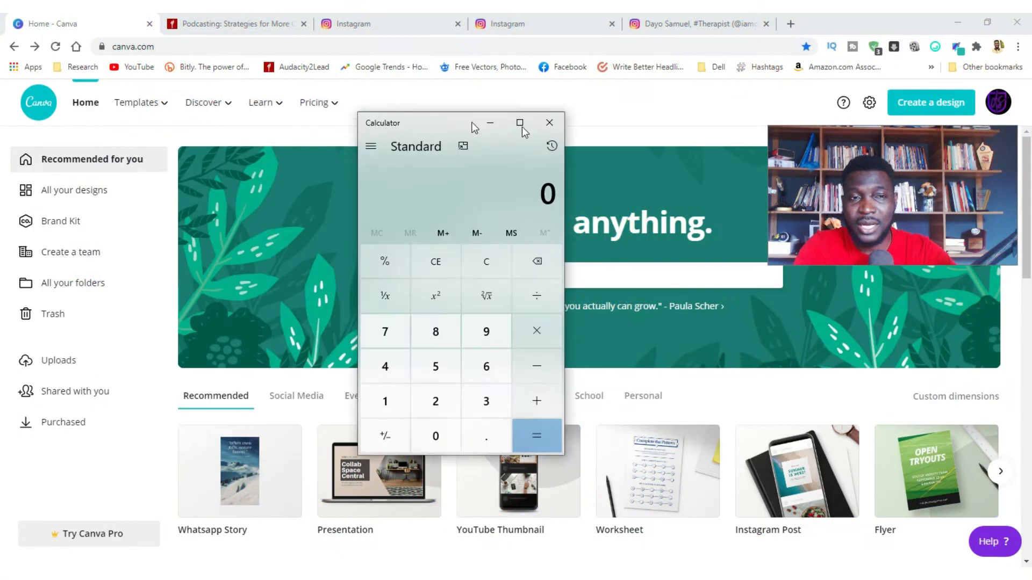
drag(464, 117, 541, 115)
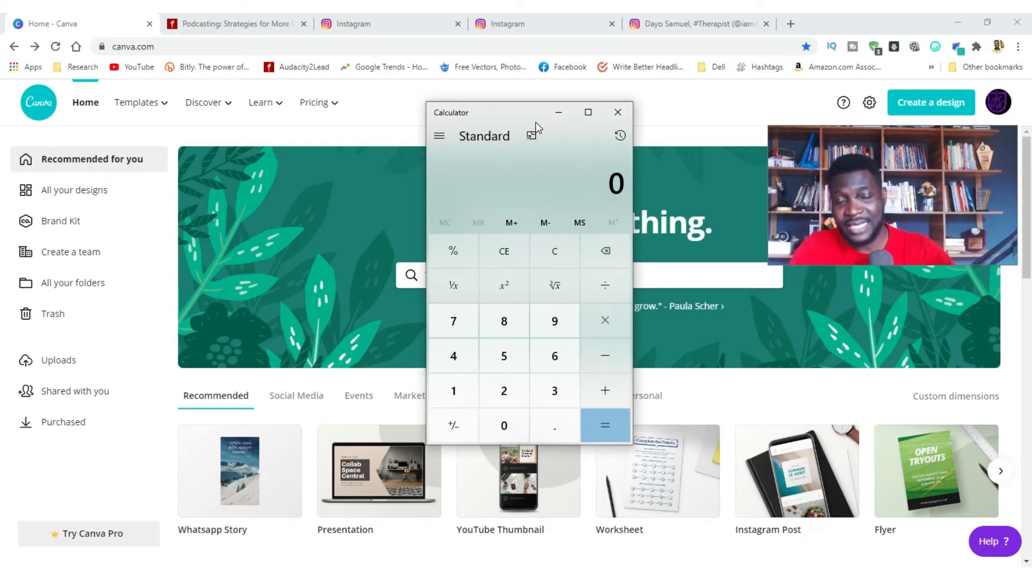
click(454, 397)
click(503, 422)
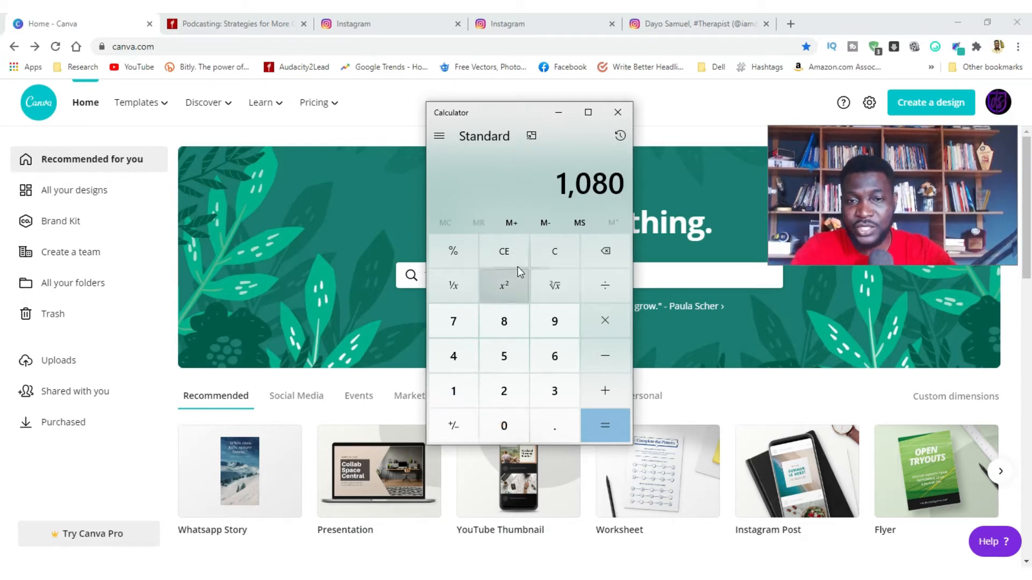
click(556, 354)
click(602, 422)
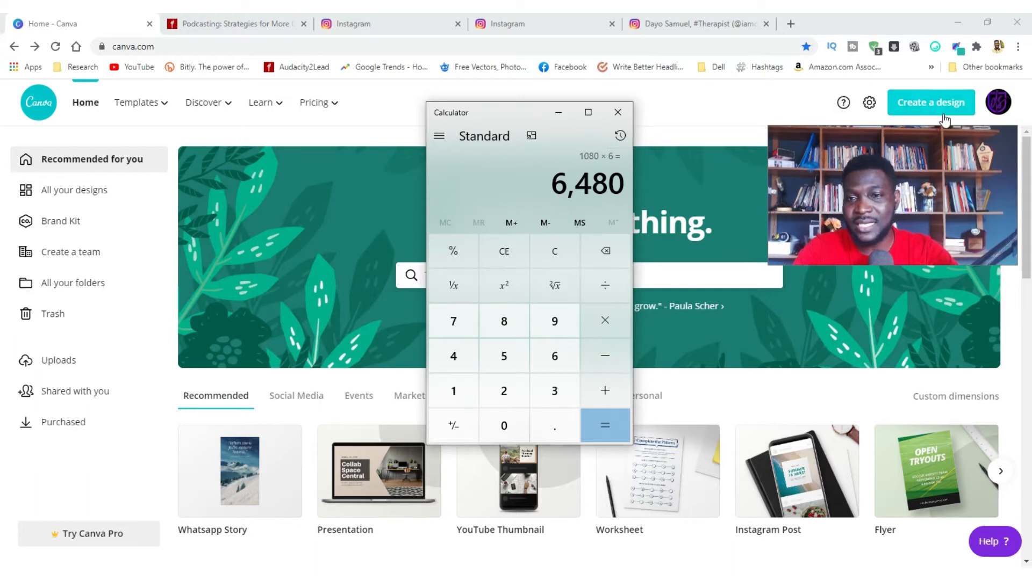
Create a new design with custom dimensions of 6480 px width and 1080 px height.
drag(946, 148, 194, 105)
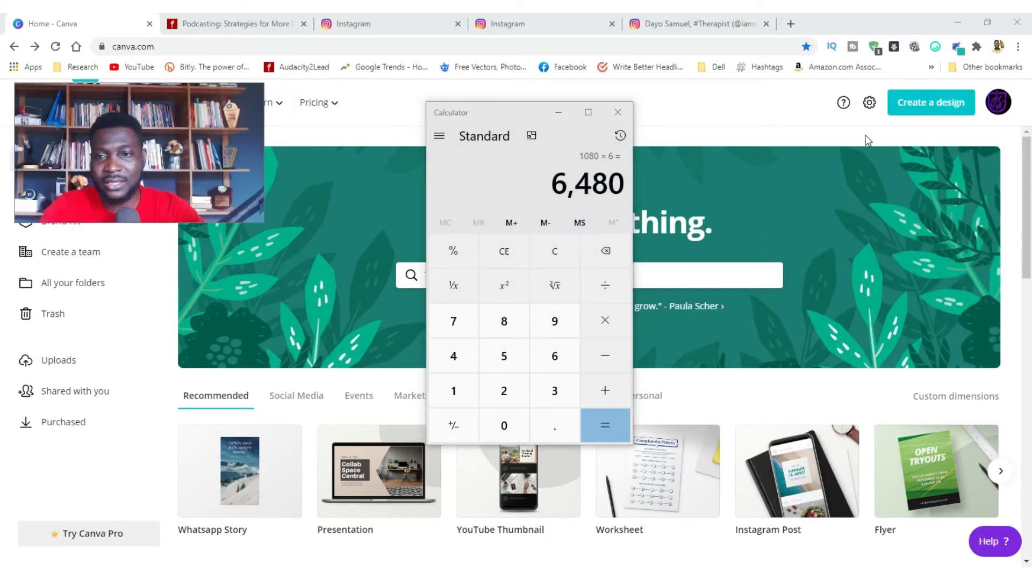
click(960, 403)
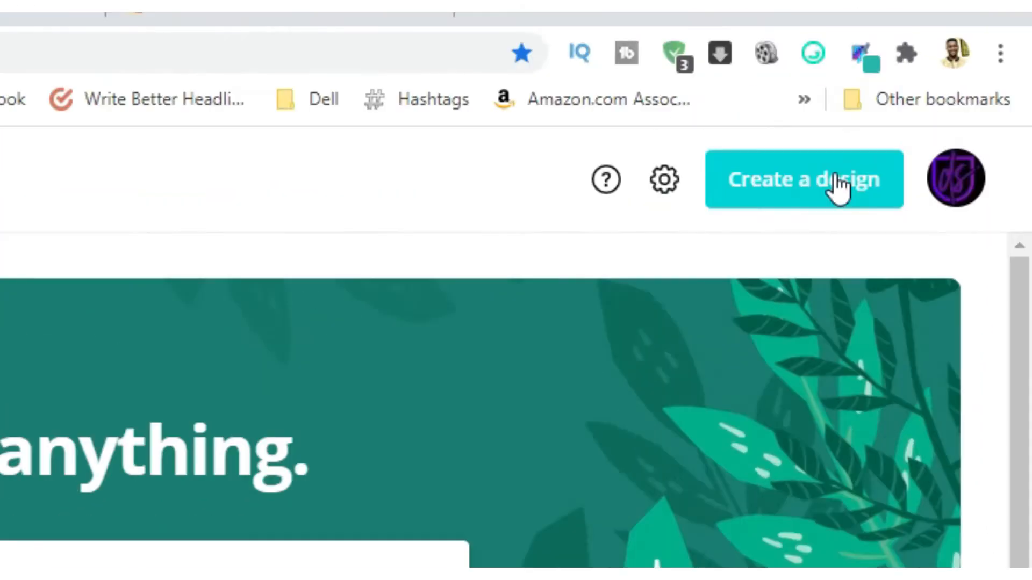
click(914, 111)
click(668, 209)
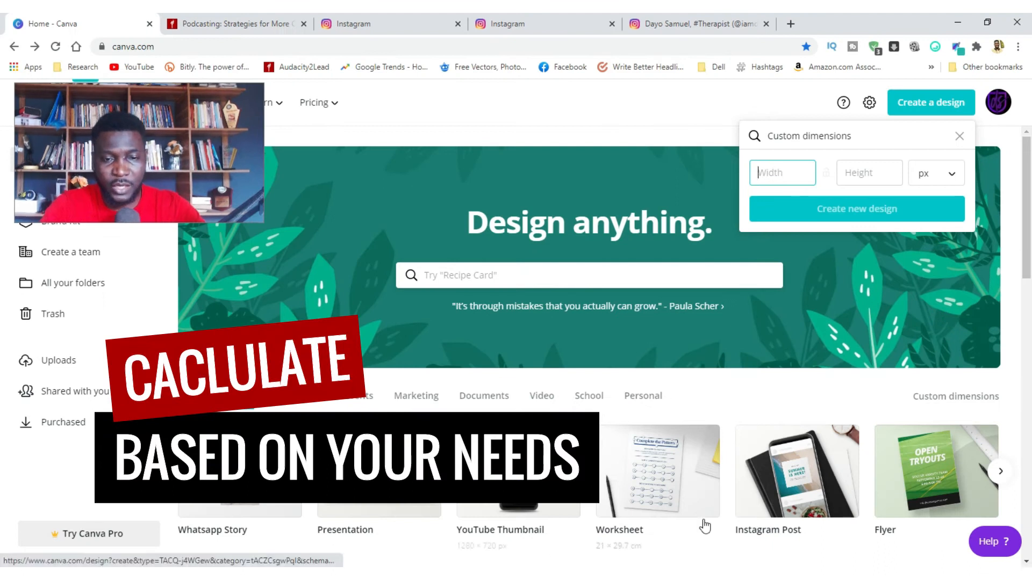
click(625, 576)
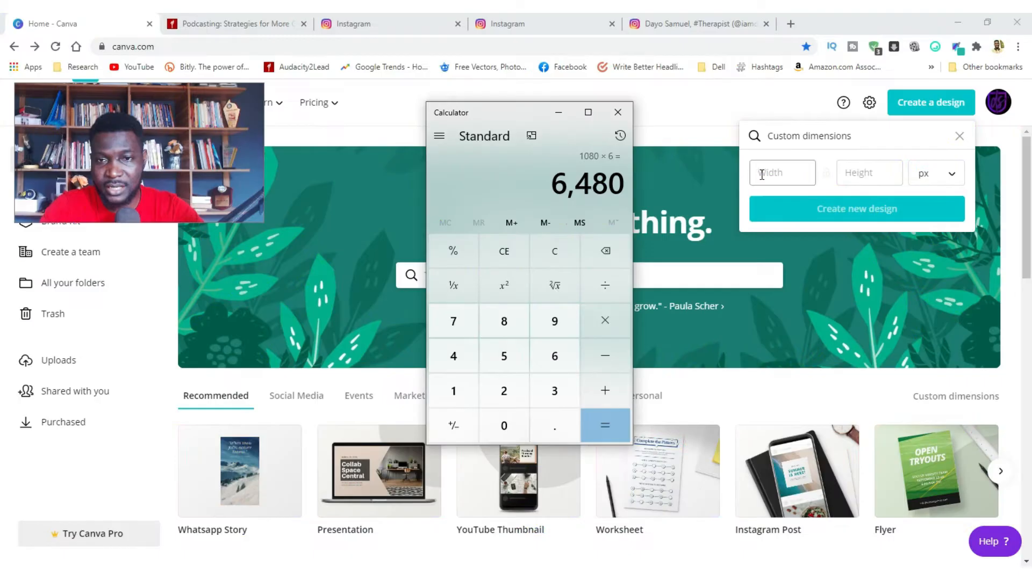
click(755, 172)
text(6480)
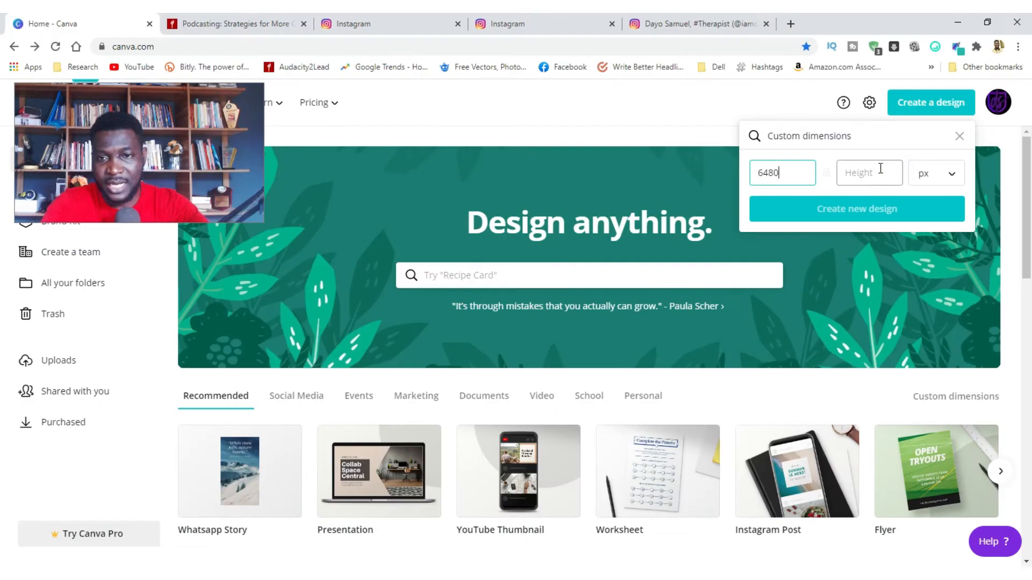
click(811, 211)
text(10)
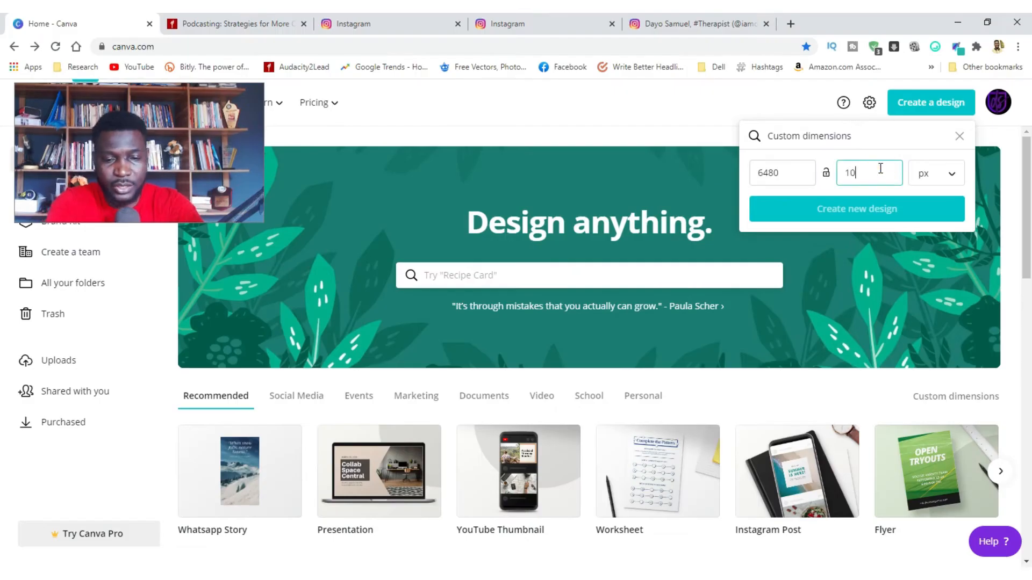
text(80)
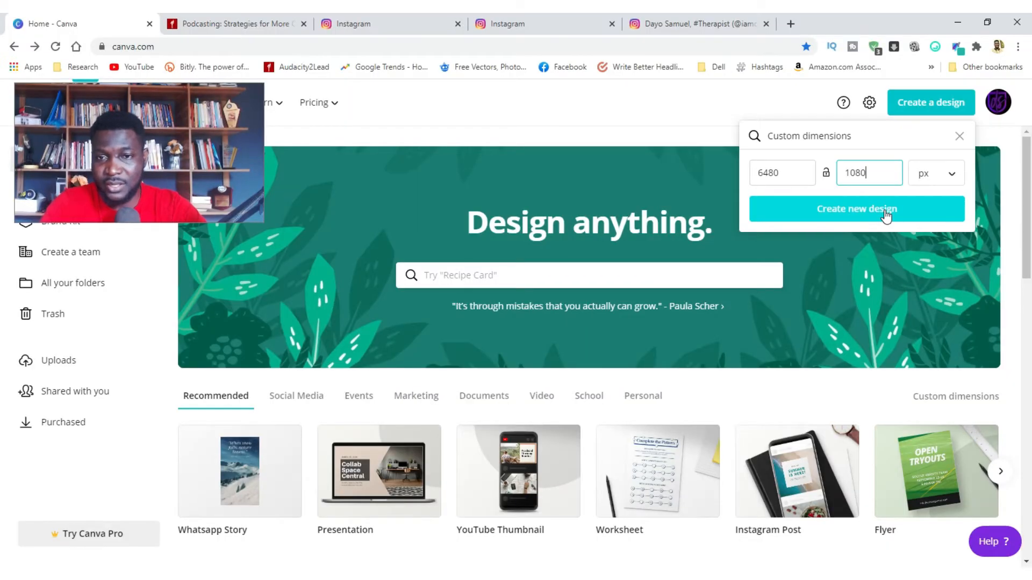
click(886, 212)
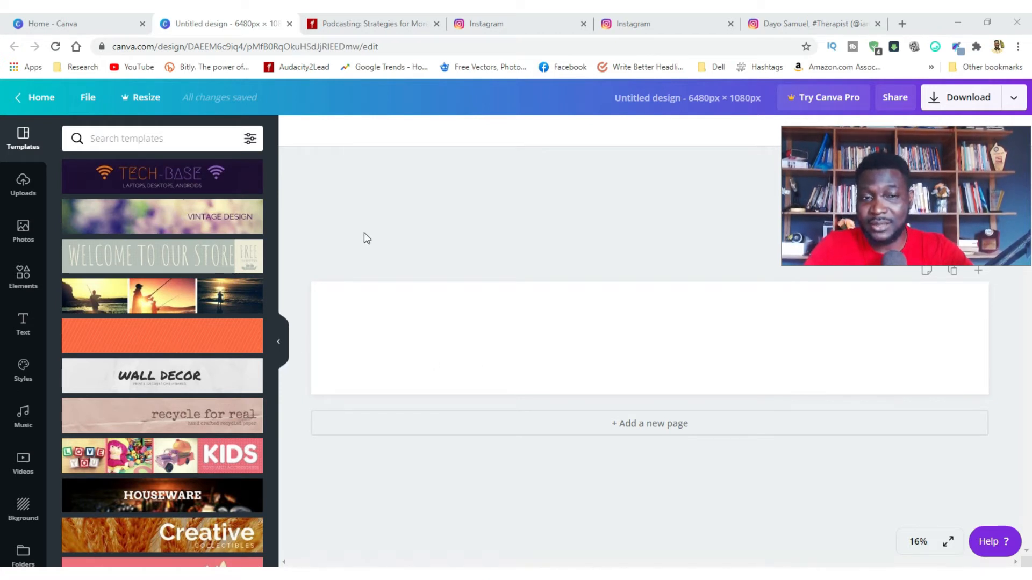
Find the grid with six equal vertical columns among the grid elements and add it across the whole page.
click(21, 236)
click(22, 287)
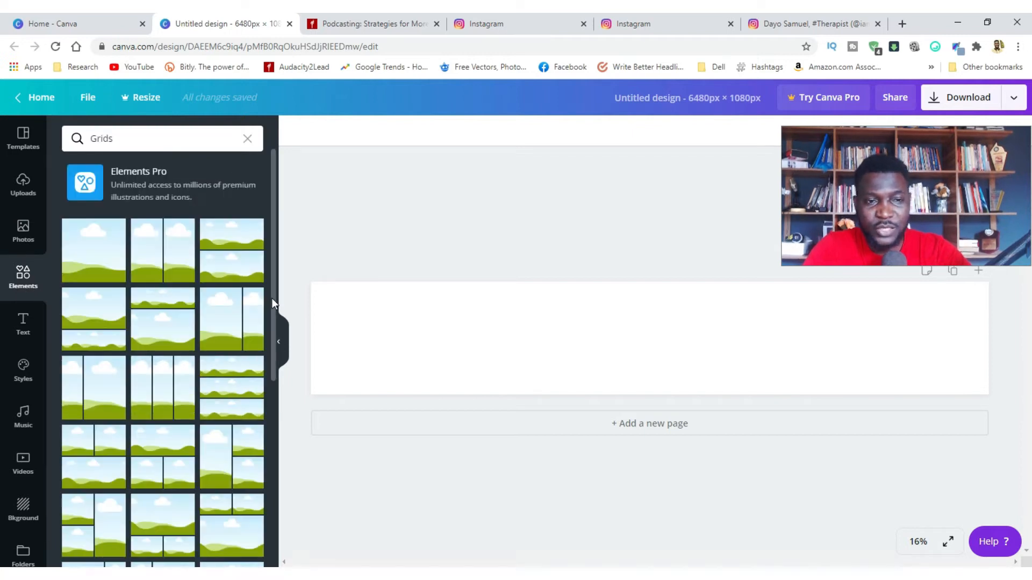
drag(271, 298, 263, 495)
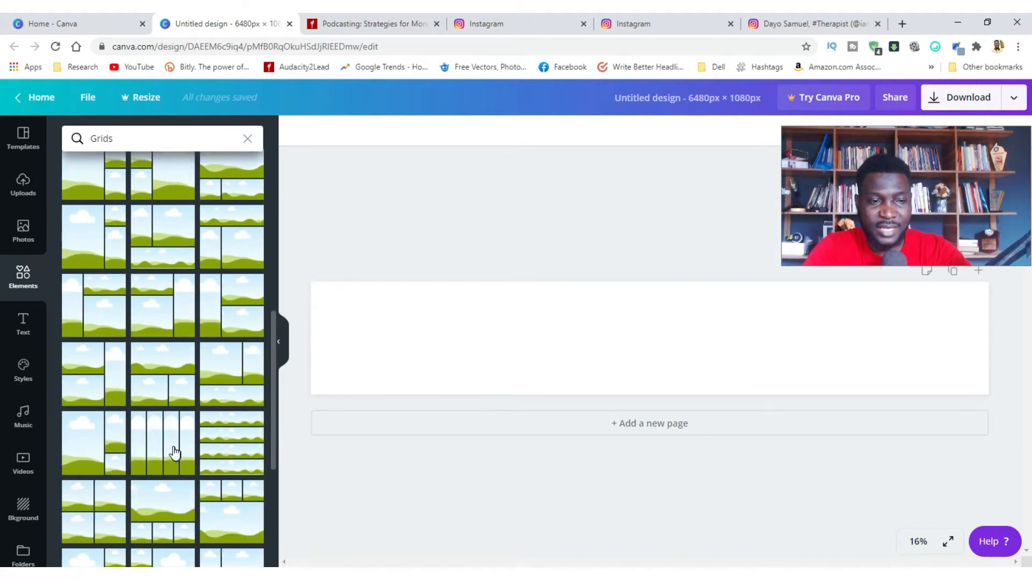
drag(274, 369, 263, 498)
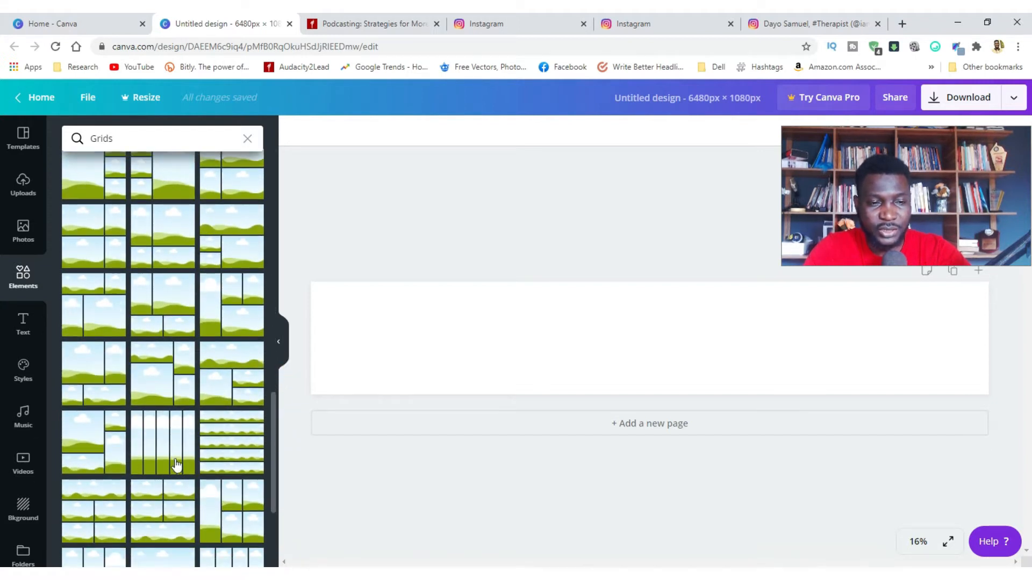
drag(278, 451, 270, 482)
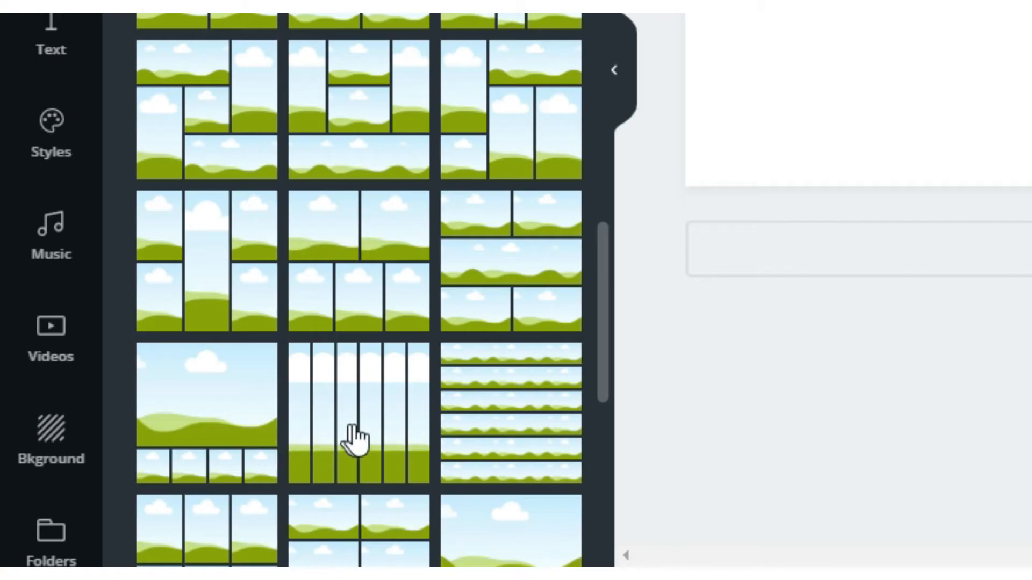
click(367, 436)
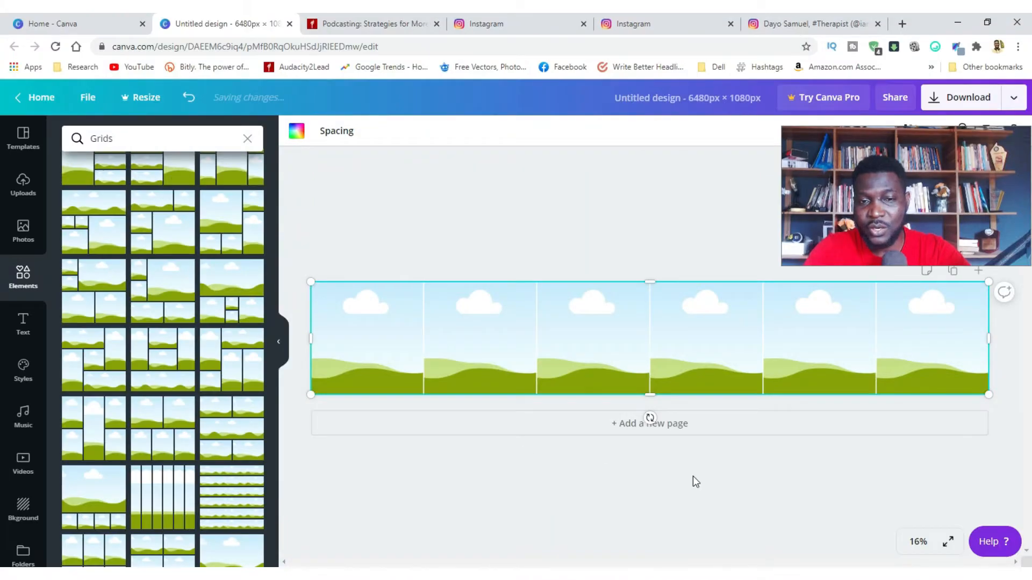
click(464, 189)
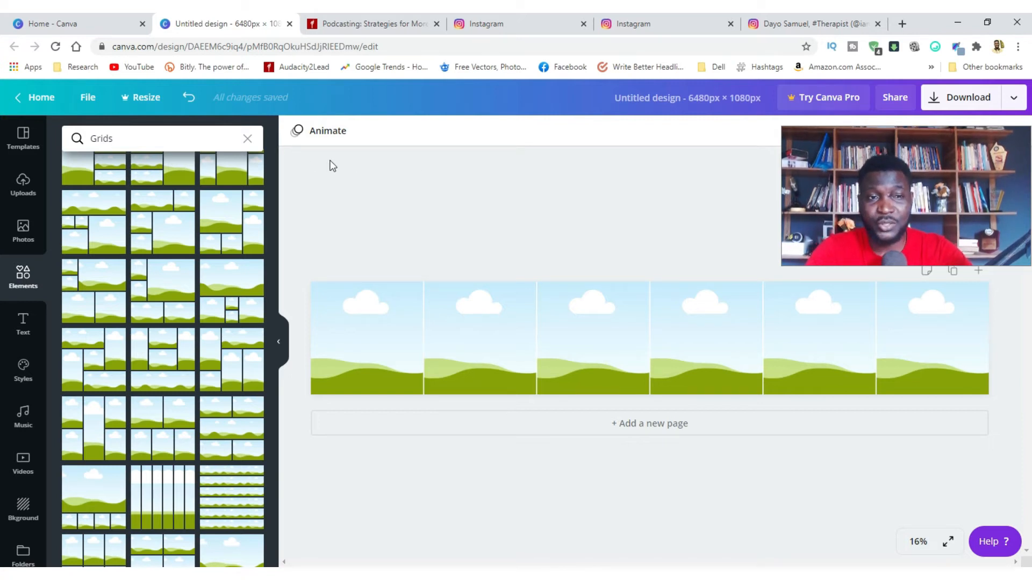
Show the rulers and guides, and place vertical guides on the five boundaries between the grid's columns.
click(88, 98)
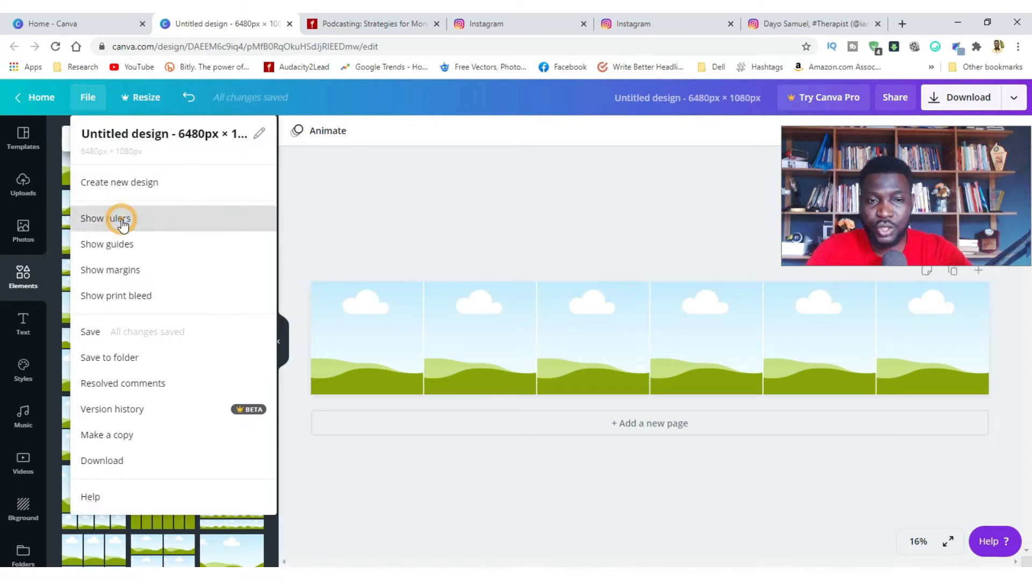
click(122, 222)
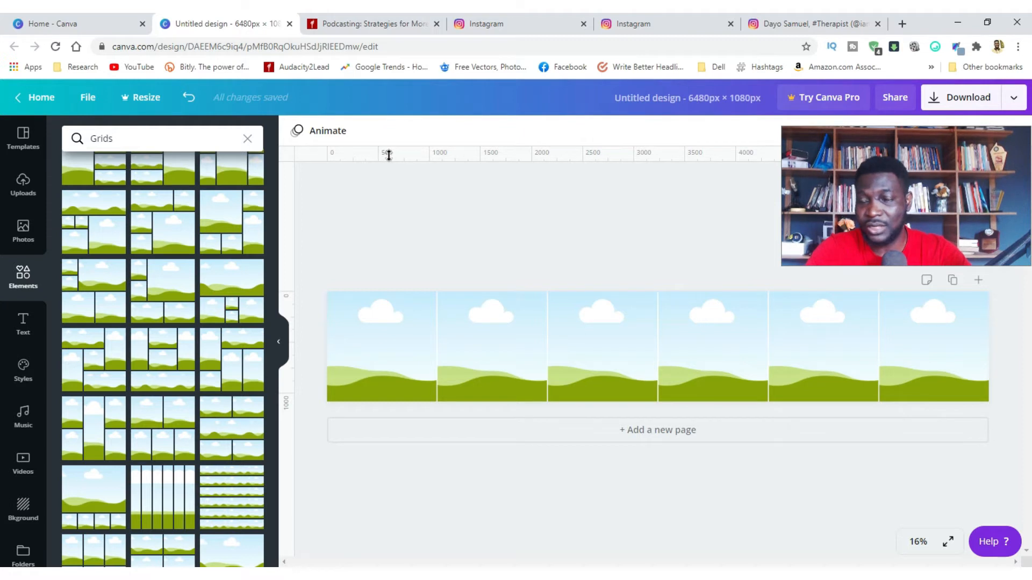
click(87, 97)
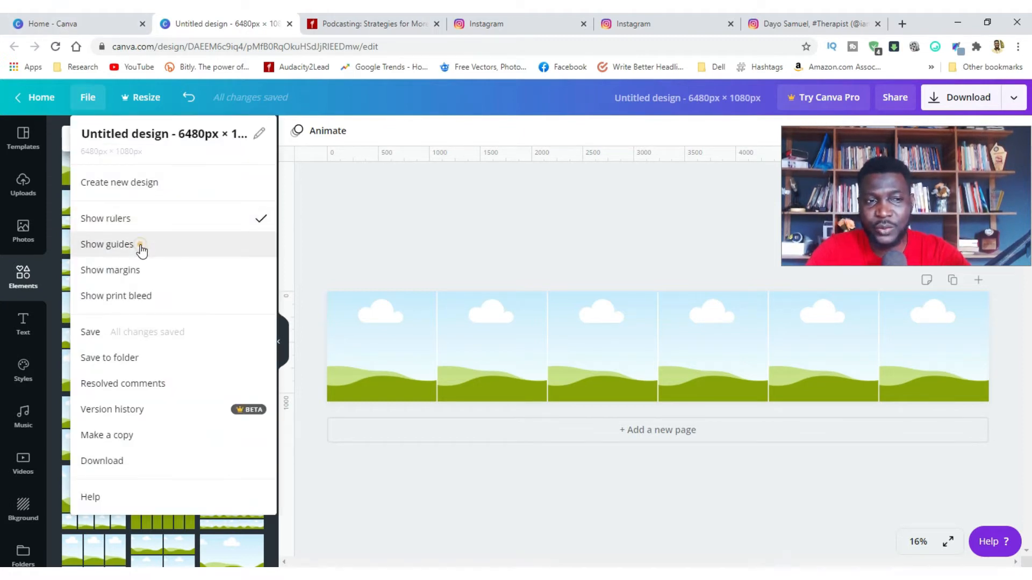
click(141, 246)
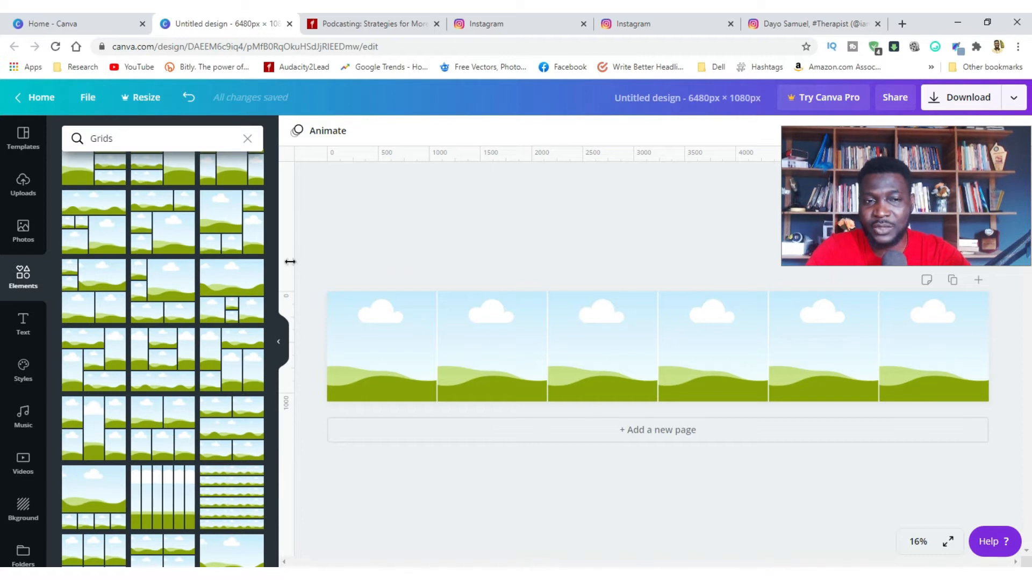
drag(288, 261, 546, 323)
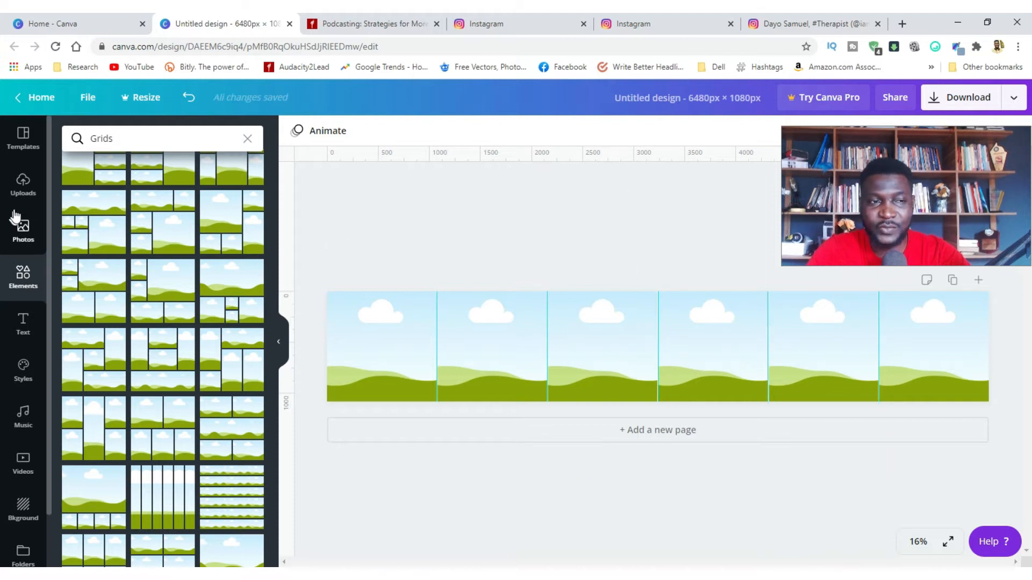
Inspect a guide against its grid boundary at 75% zoom, and return to the fitted page view.
click(22, 139)
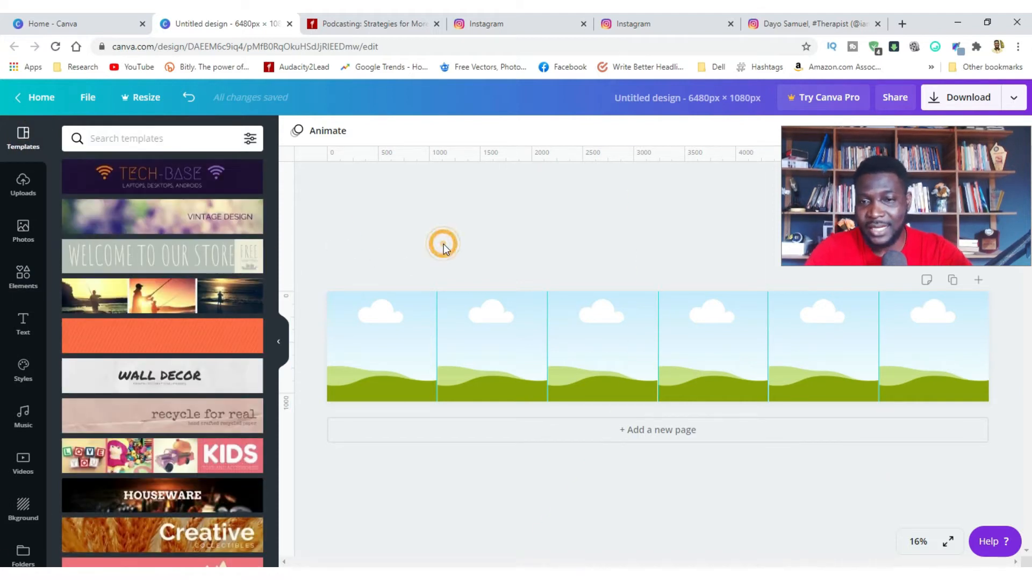
click(918, 543)
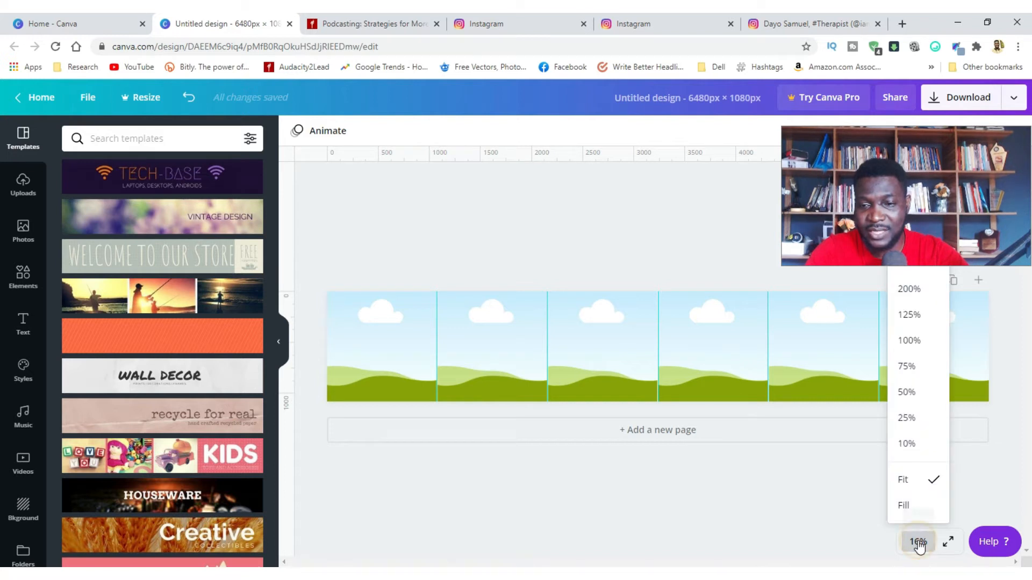
click(907, 366)
click(919, 543)
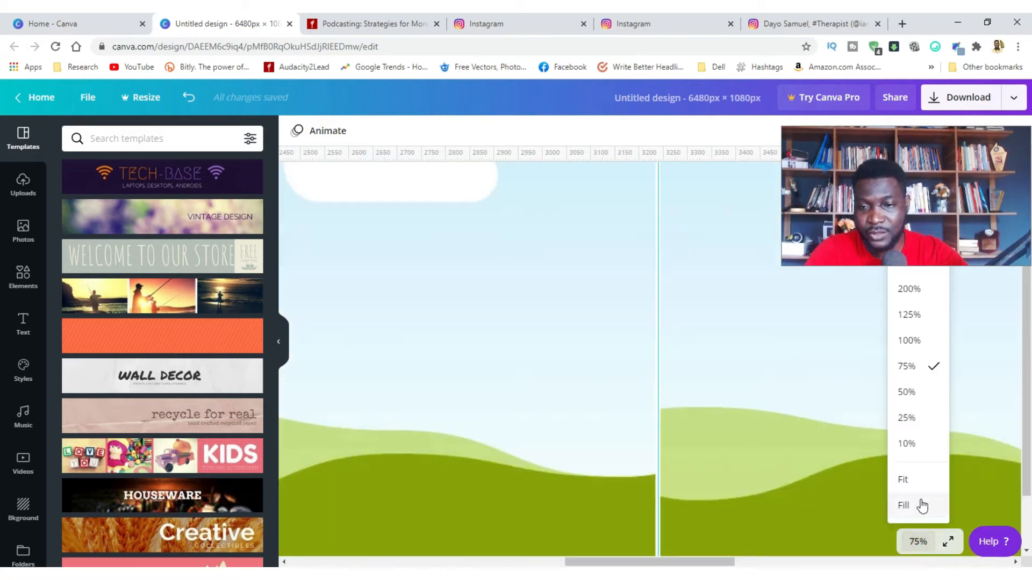
click(906, 479)
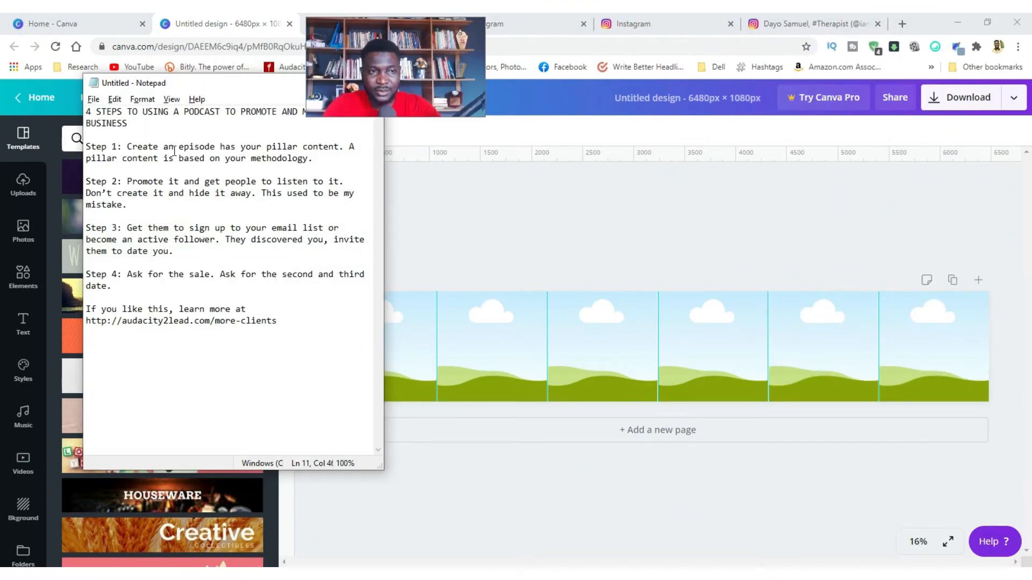
Move the Notepad outline aside and fill the whole page background with dark red.
drag(206, 84, 689, 117)
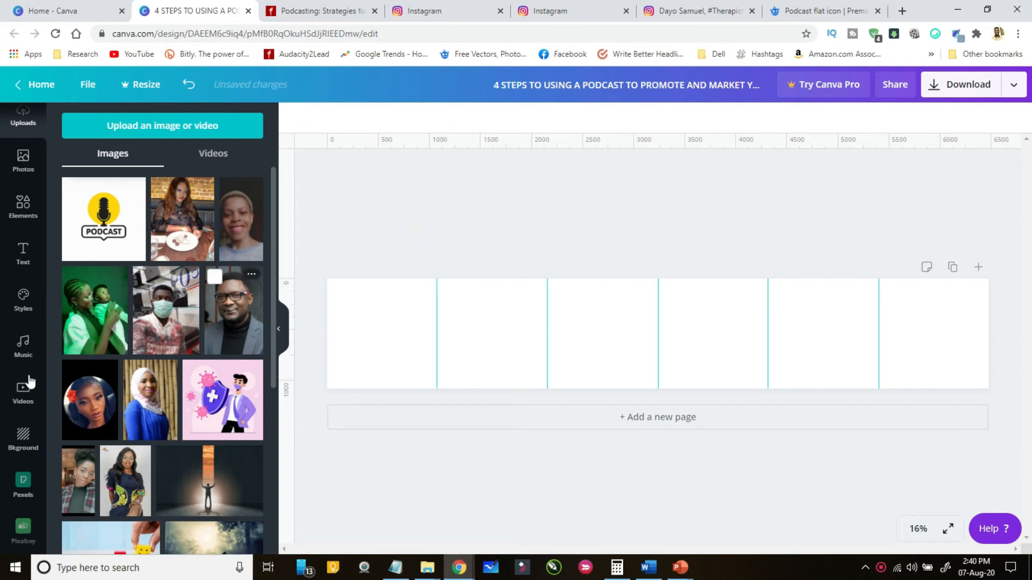
click(22, 440)
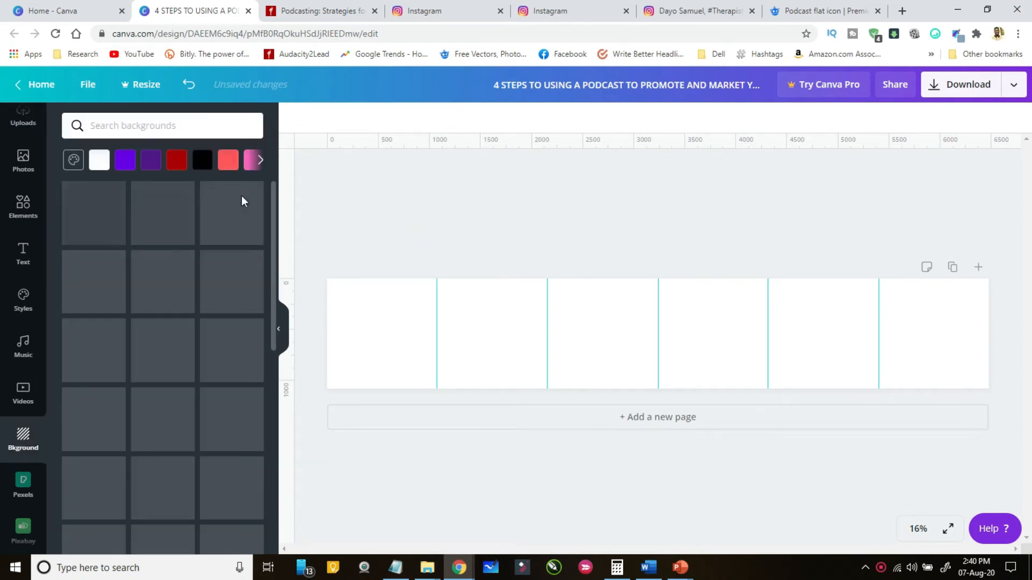
click(125, 159)
click(176, 160)
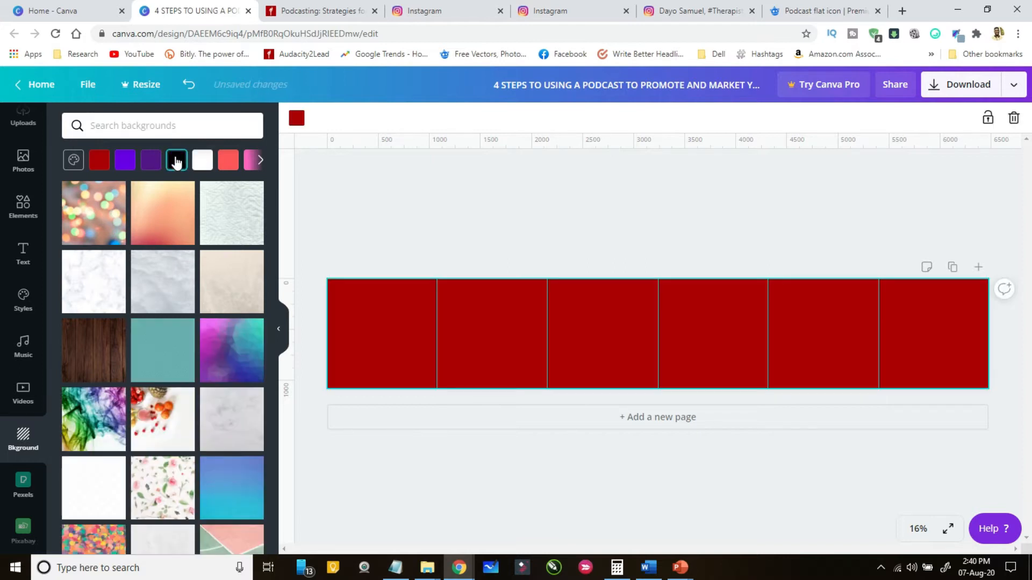
mouse_move(274, 223)
mouse_down()
mouse_move(274, 392)
mouse_move(273, 223)
mouse_up()
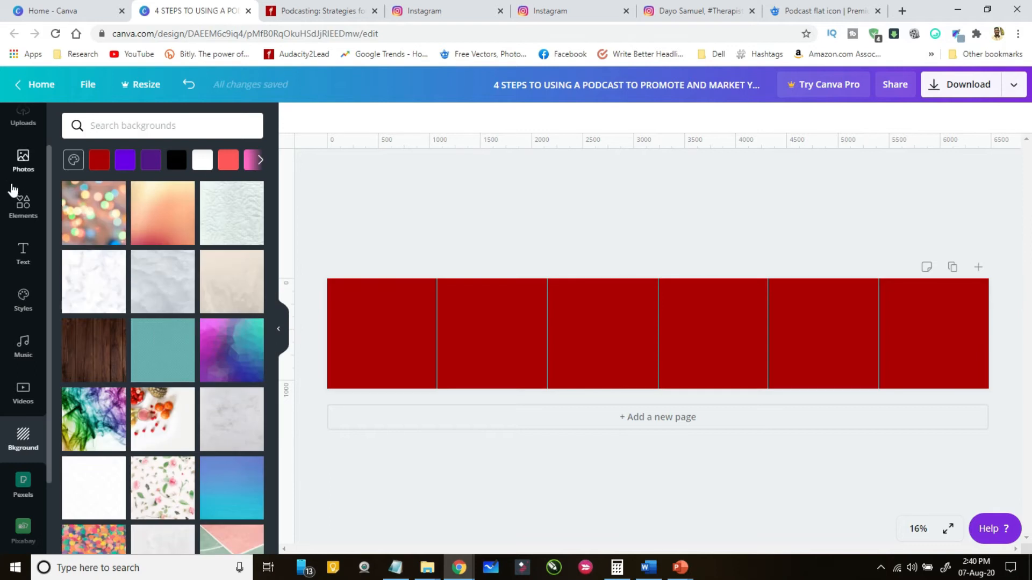
Add a square element and shape it into a narrow, full-height yellow vertical bar over the first guide.
click(21, 204)
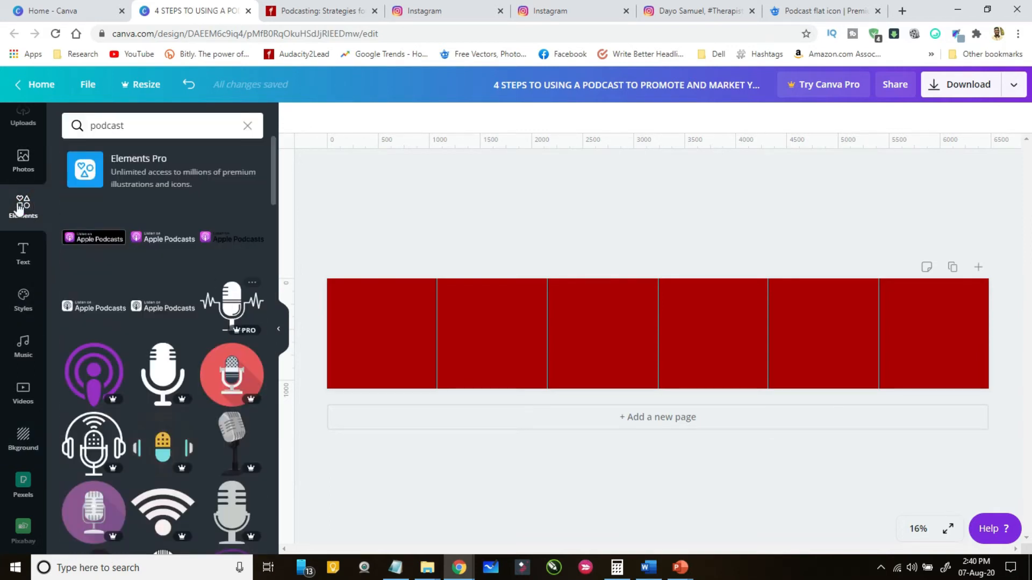
click(248, 126)
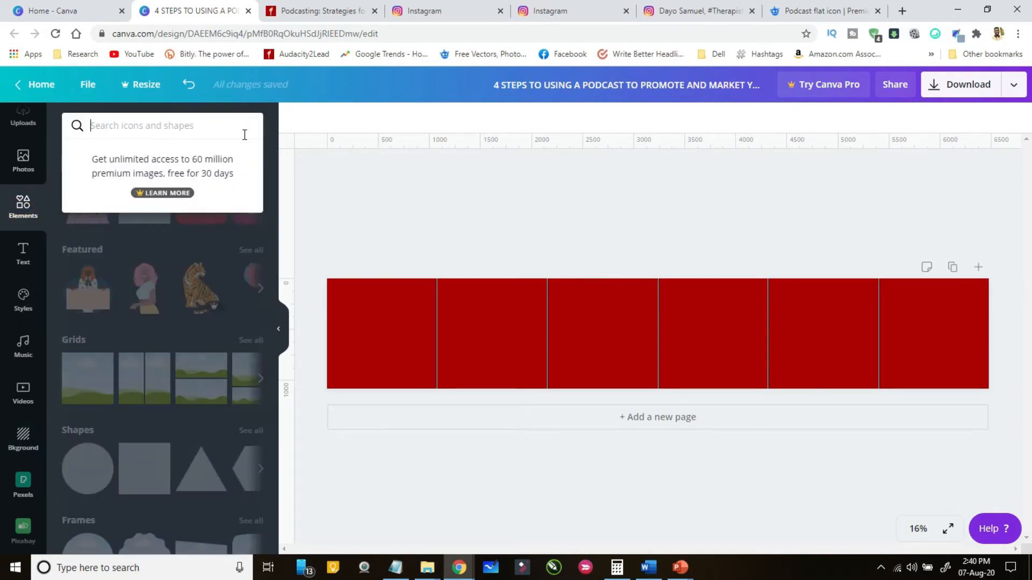
click(329, 232)
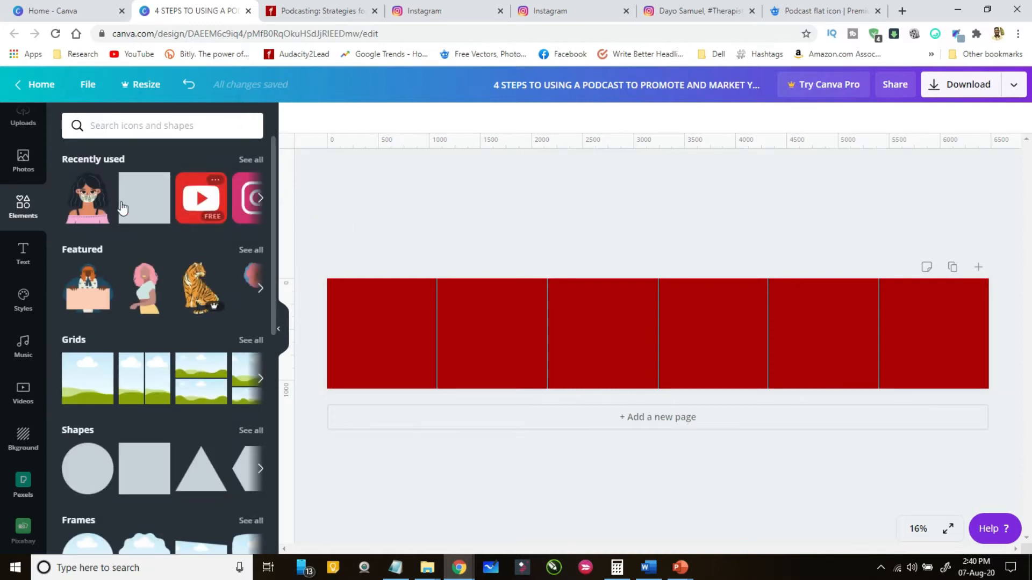
click(137, 207)
drag(658, 333, 443, 286)
click(297, 118)
click(181, 478)
click(371, 259)
Search the elements for "lines", for "rainbow" and finally for "line".
click(151, 129)
text(lines)
key(Return)
double_click(193, 125)
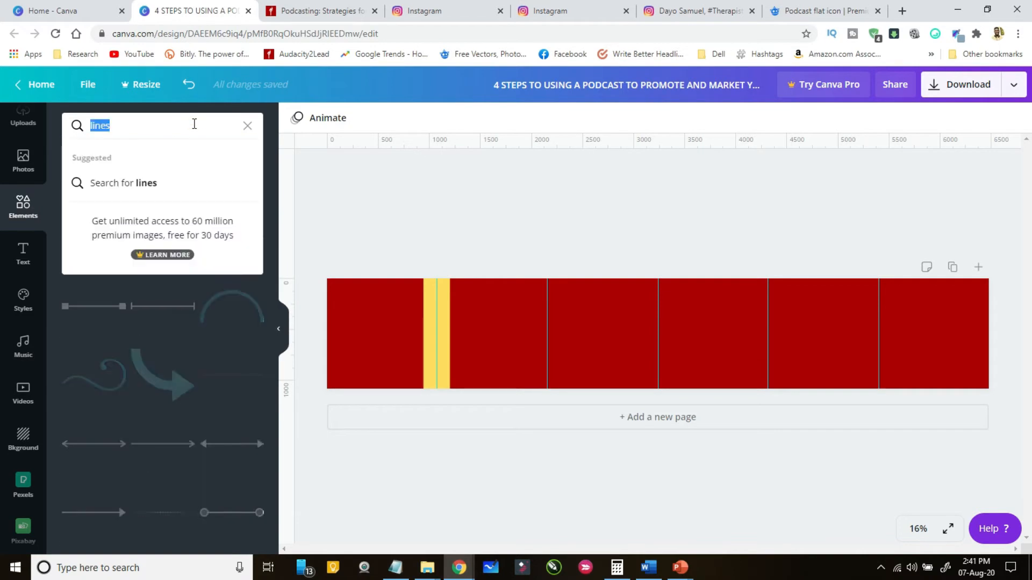
text(rainbow)
key(Return)
double_click(161, 126)
text(line)
key(Return)
Find the Colorful Wave Lines element, list more elements by its designer, and narrow that list with "line".
scroll(177, 296, down, 20)
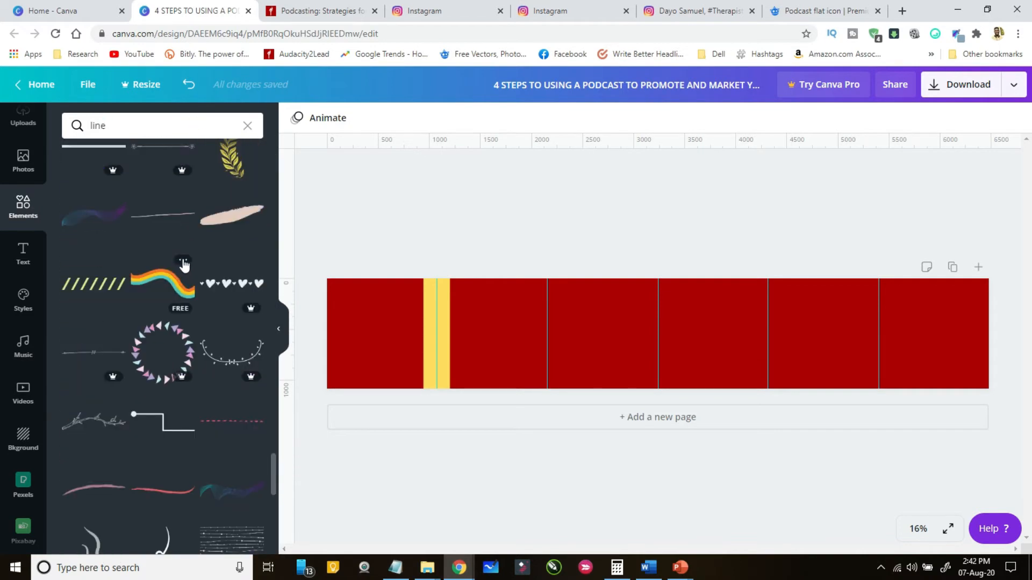
click(183, 261)
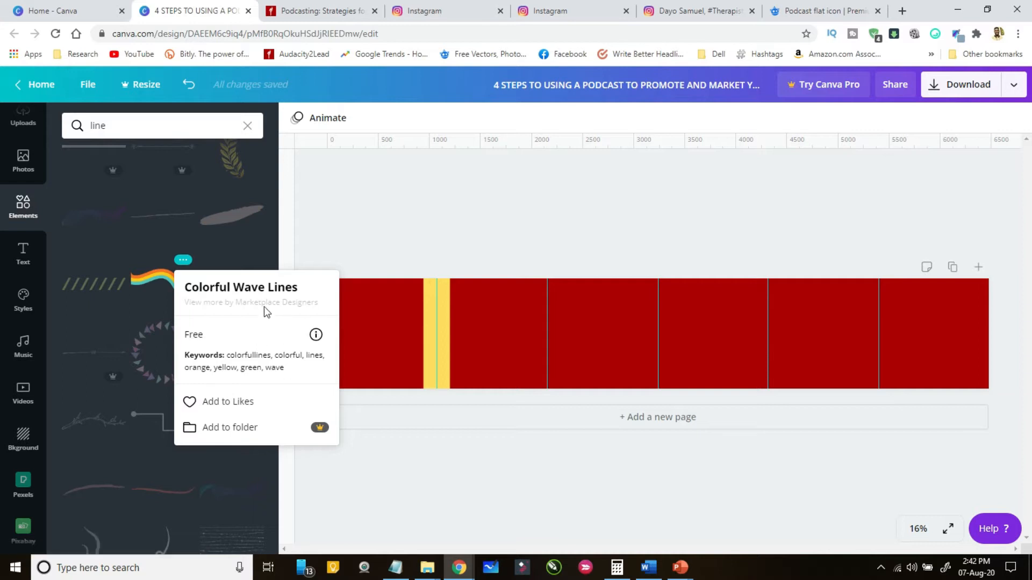
click(258, 304)
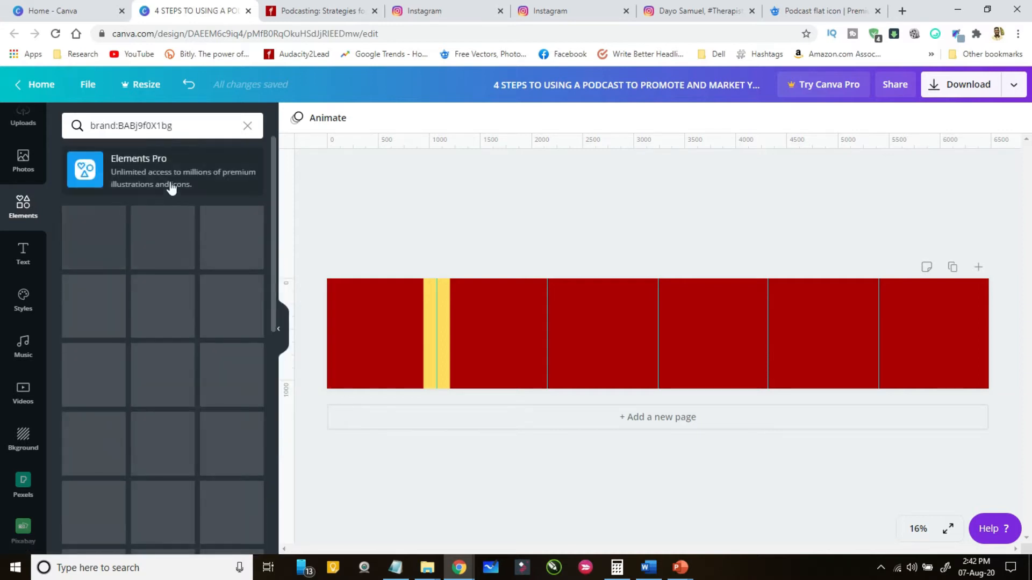
click(202, 125)
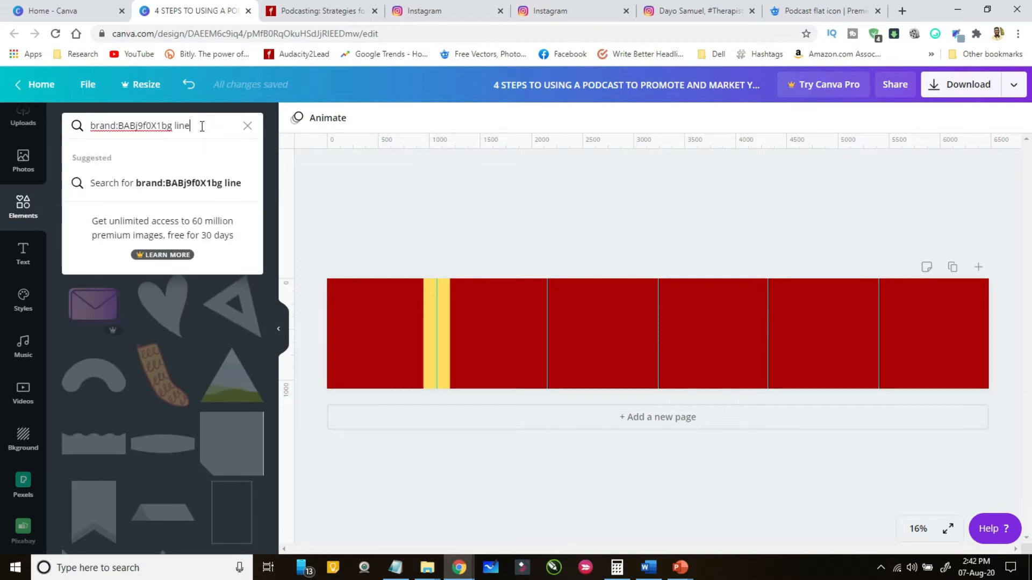
text(line)
key(Return)
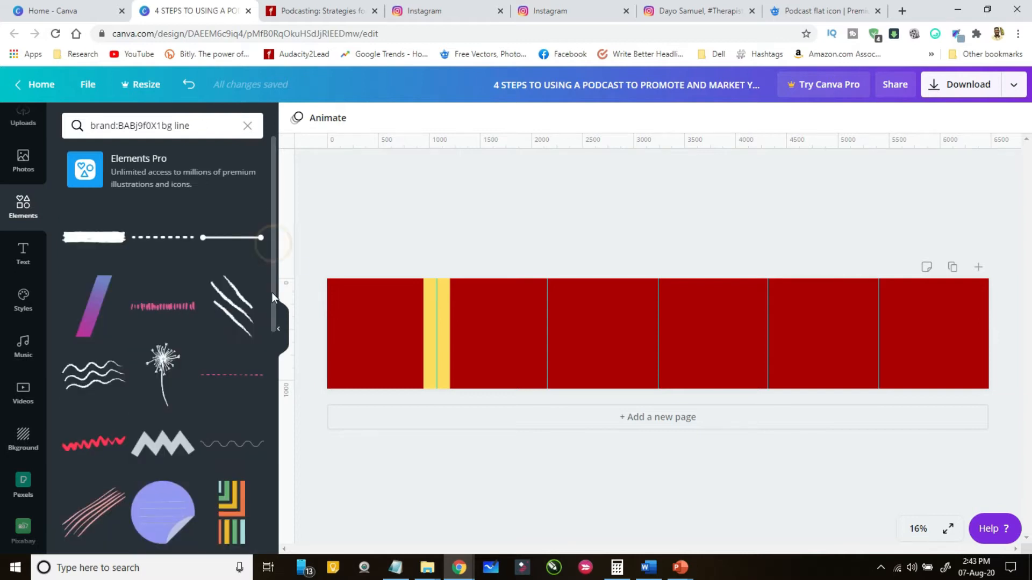
Examine the designer's line elements for rainbow stripes that can link neighbouring slides.
scroll(268, 314, down, 3)
scroll(268, 315, down, 6)
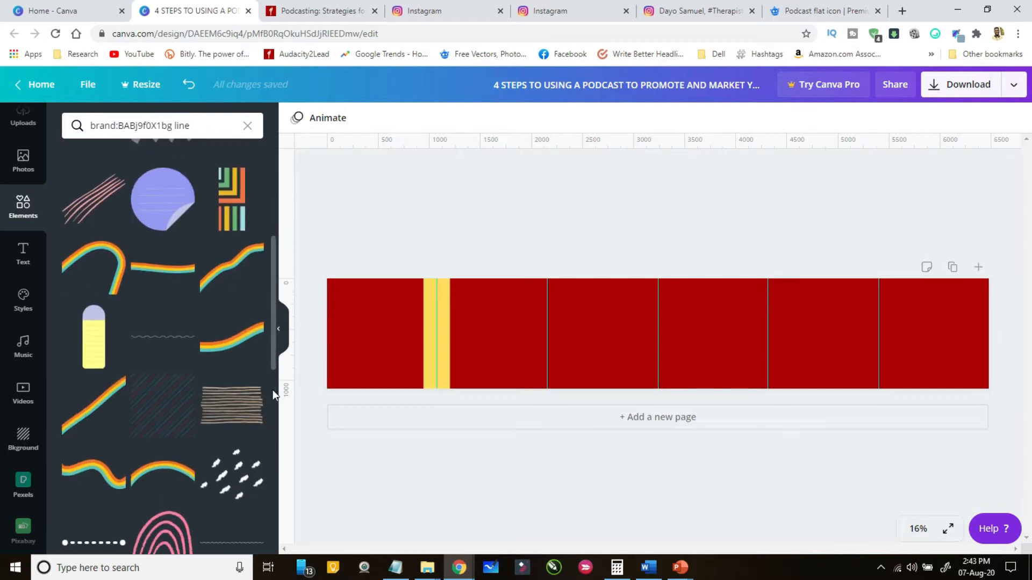
scroll(274, 412, down, 7)
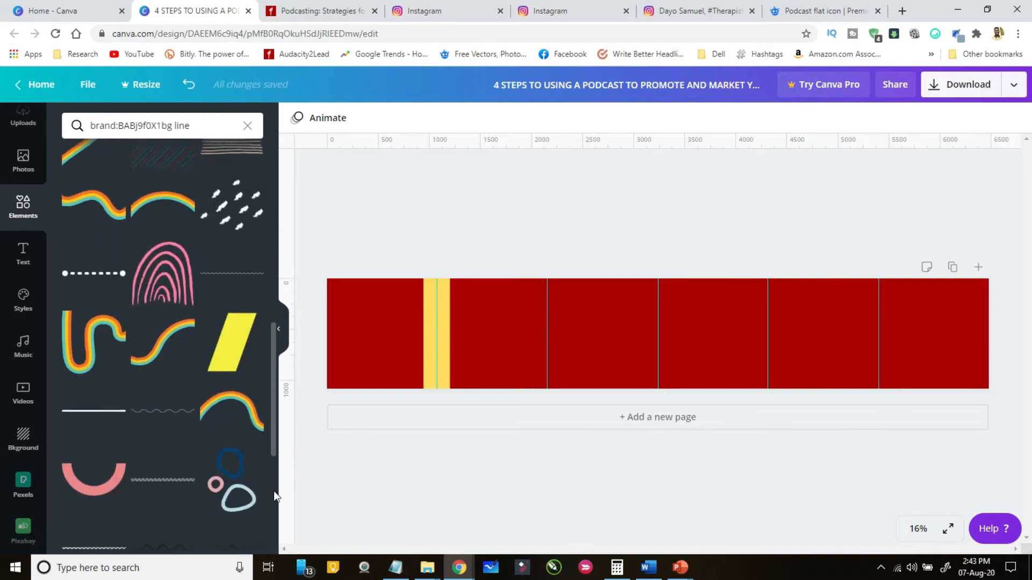
scroll(273, 509, down, 1)
scroll(272, 518, down, 2)
scroll(269, 483, up, 8)
scroll(270, 509, down, 9)
scroll(263, 455, up, 12)
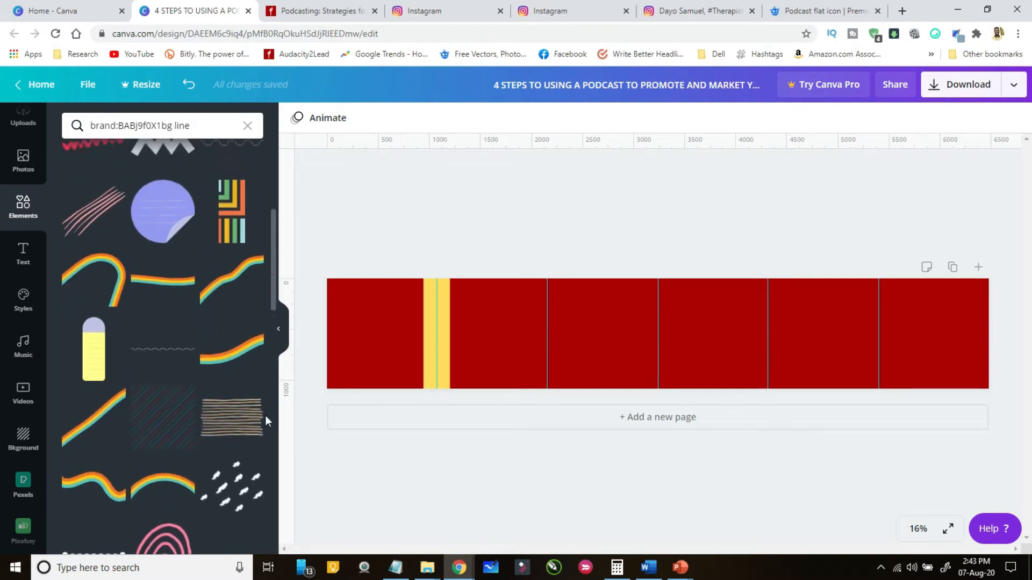
scroll(265, 421, up, 1)
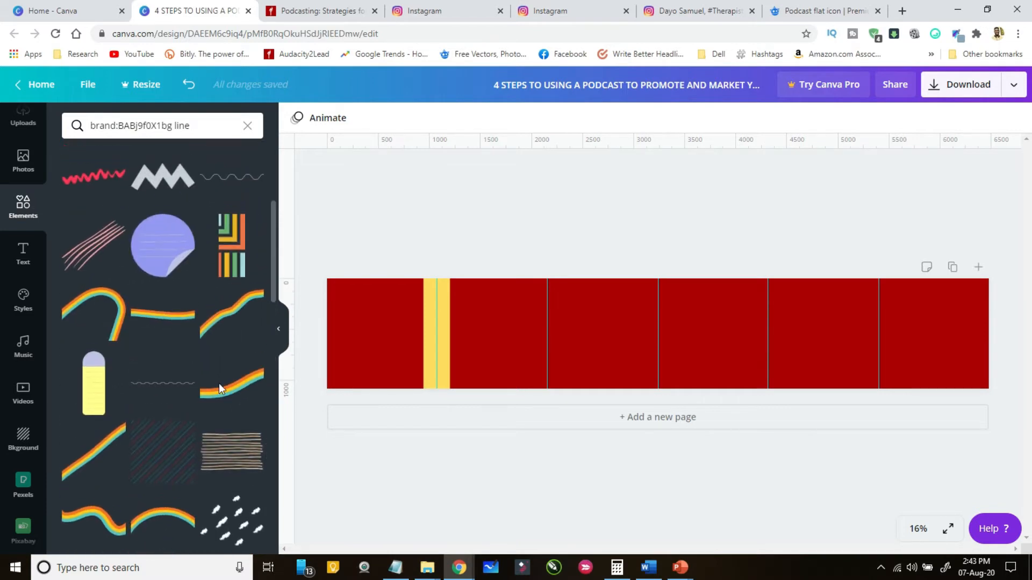
click(140, 319)
drag(642, 338, 499, 374)
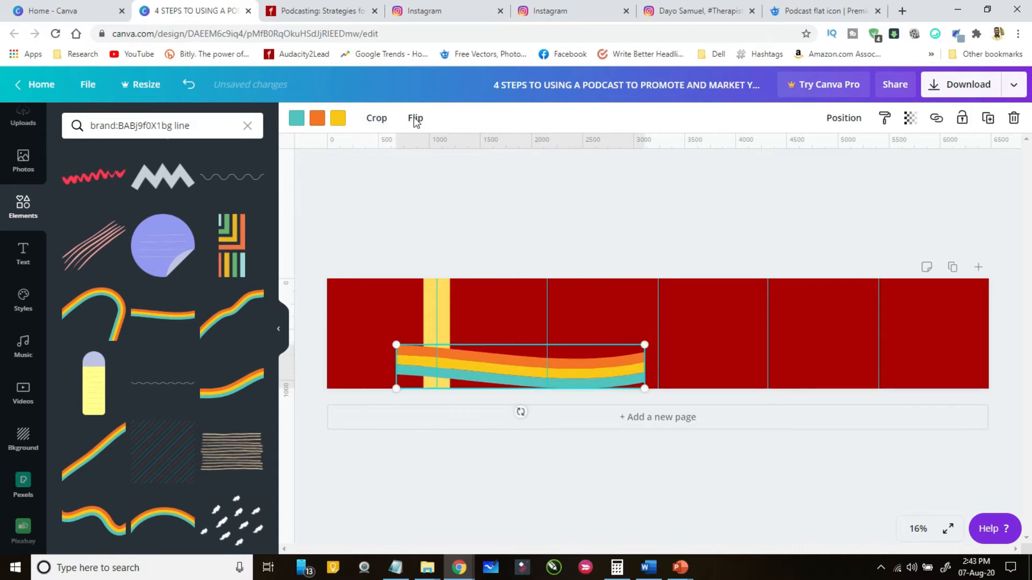
click(416, 121)
click(441, 176)
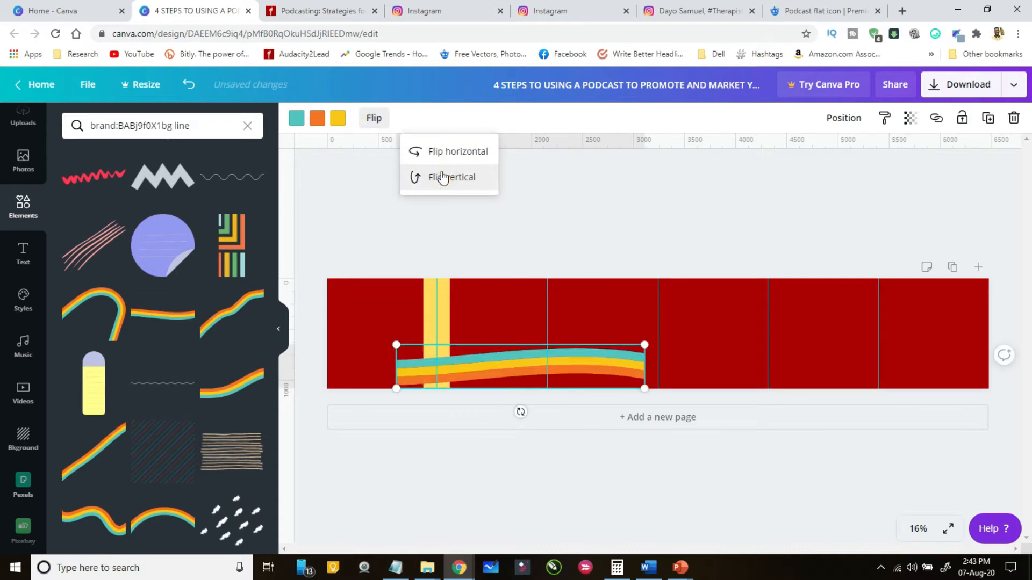
mouse_move(644, 345)
mouse_down()
mouse_move(531, 363)
mouse_move(516, 379)
mouse_up()
key(Delete)
Place a rising rainbow stripe across the second guide at the page's bottom edge and a flatter one across the third guide at the top.
mouse_move(232, 314)
mouse_down()
mouse_move(547, 378)
mouse_move(470, 141)
mouse_up()
click(162, 315)
mouse_move(534, 312)
mouse_down()
mouse_move(697, 341)
mouse_move(652, 283)
mouse_up()
Add the wavy rainbow stripe, enlarge it and place it along the upper edge of the last two slides.
click(94, 522)
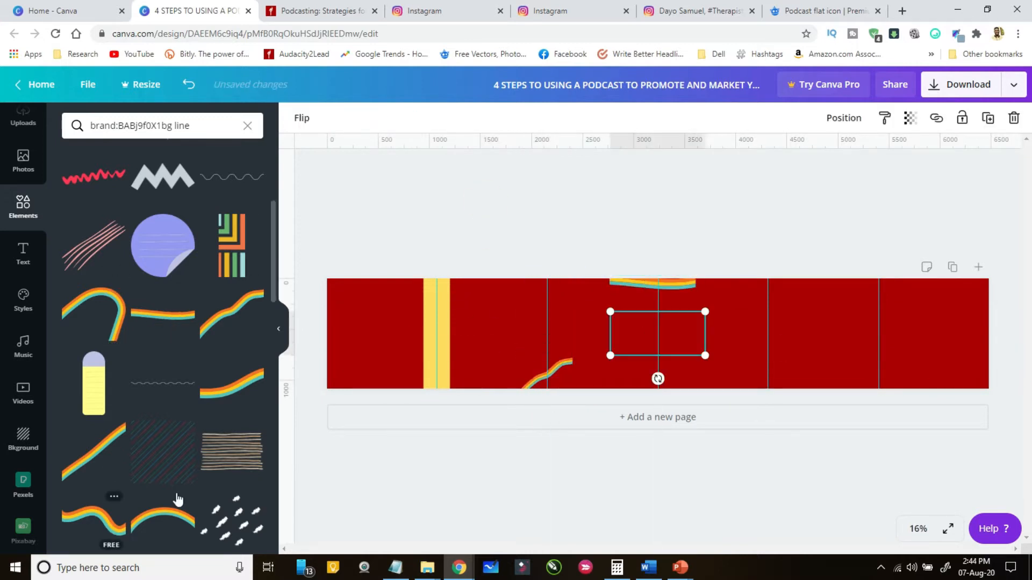
drag(705, 355, 857, 425)
drag(733, 368, 878, 332)
drag(755, 389, 767, 383)
drag(799, 304, 799, 273)
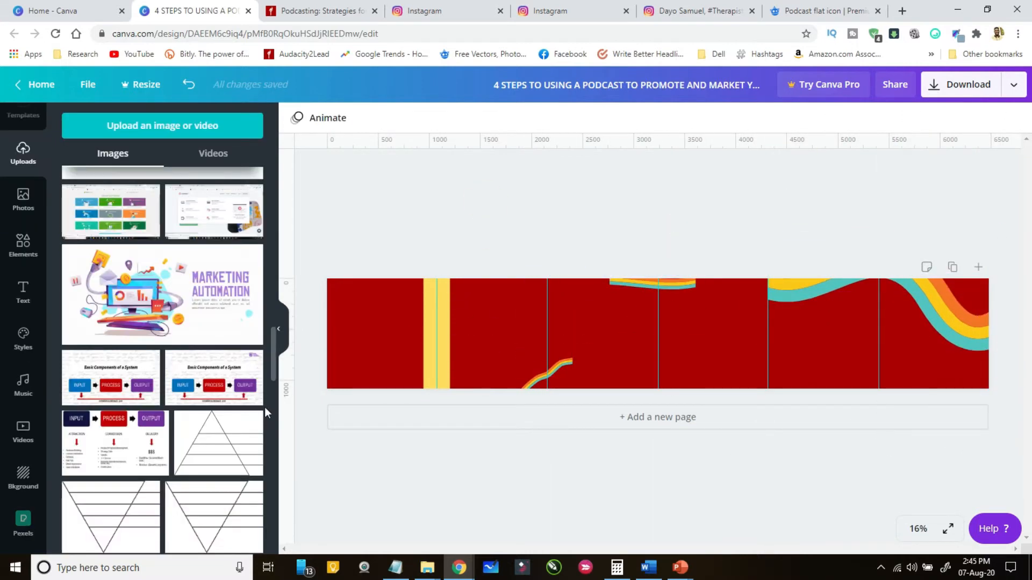
Add the uploaded cut-out photo of the seated man, enlarge it and place it over the last guide at the page's bottom edge.
drag(273, 386, 273, 465)
click(92, 451)
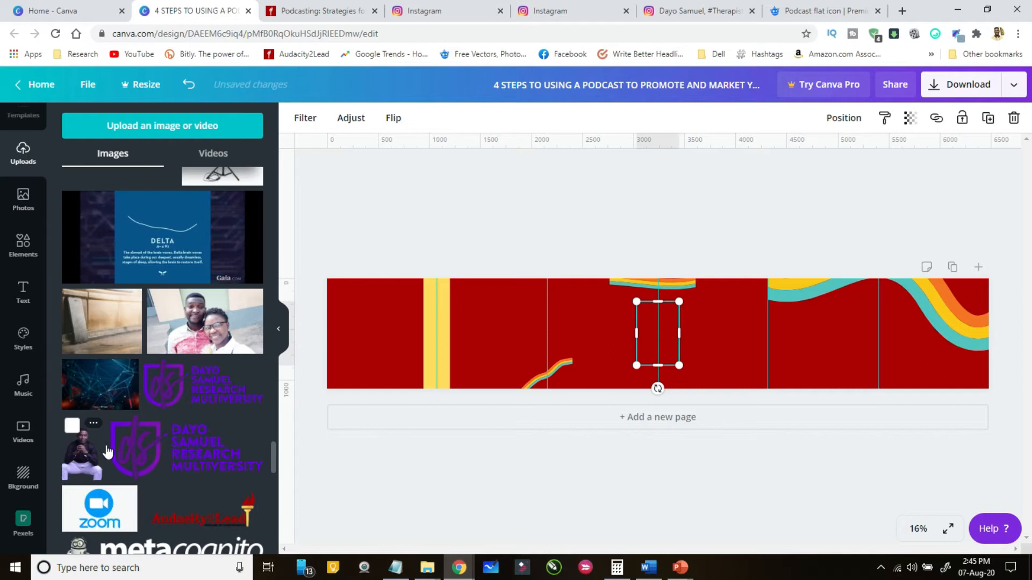
drag(679, 366, 770, 440)
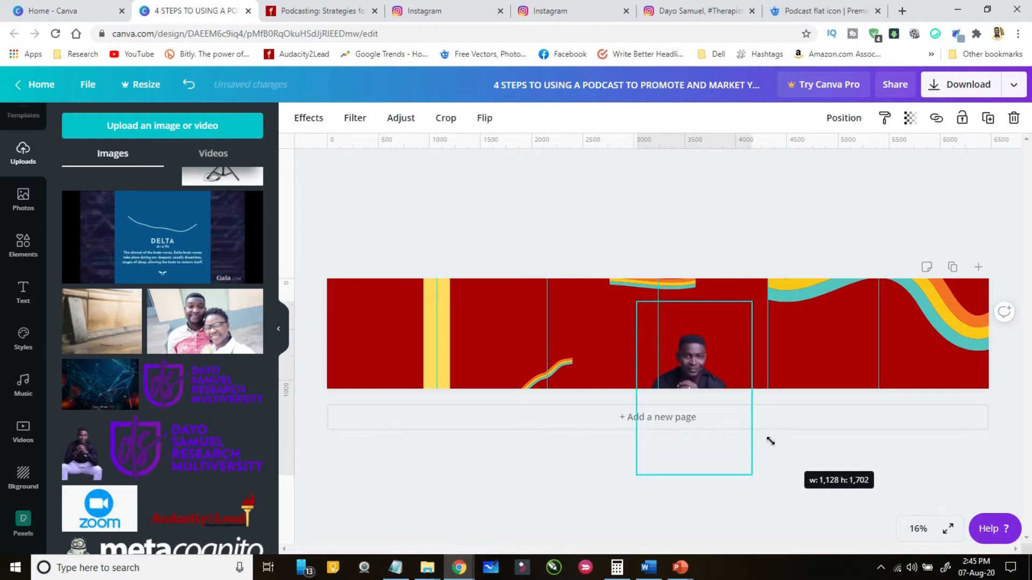
drag(686, 367, 872, 321)
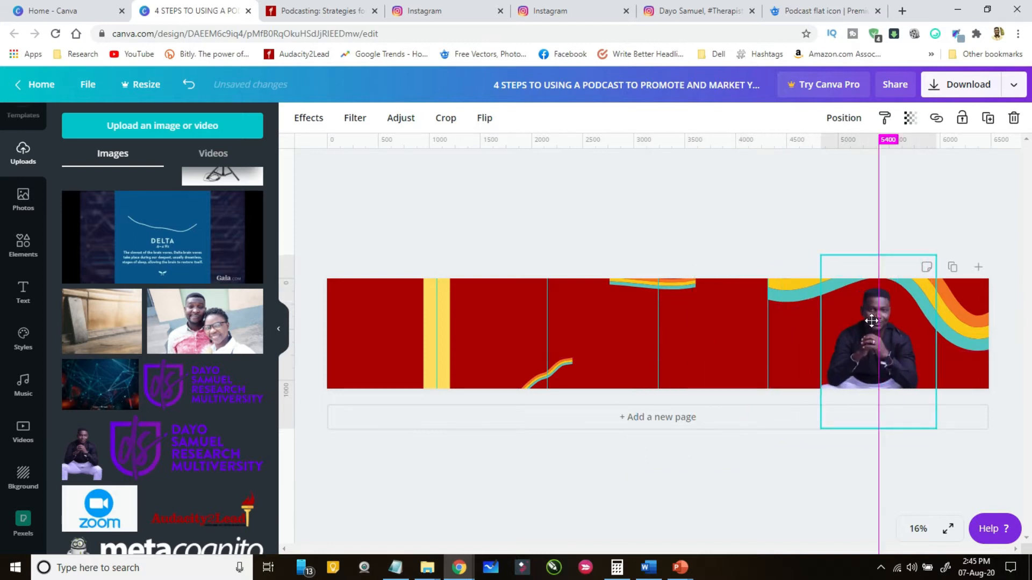
drag(822, 394, 821, 395)
Copy the title from Notepad into a text box on the first slide and set its font to Bebas Neue.
key(alt+Tab)
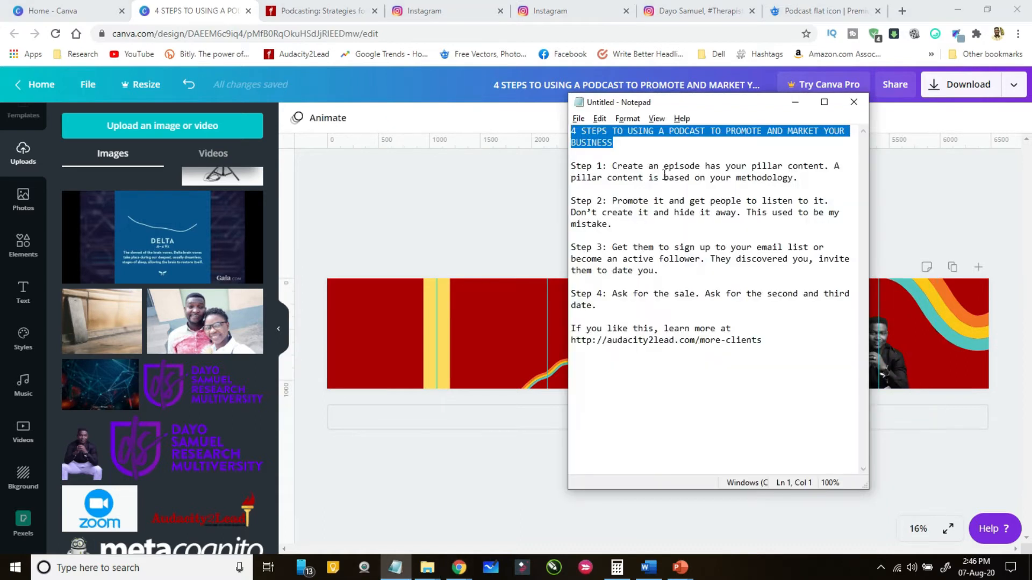
click(450, 195)
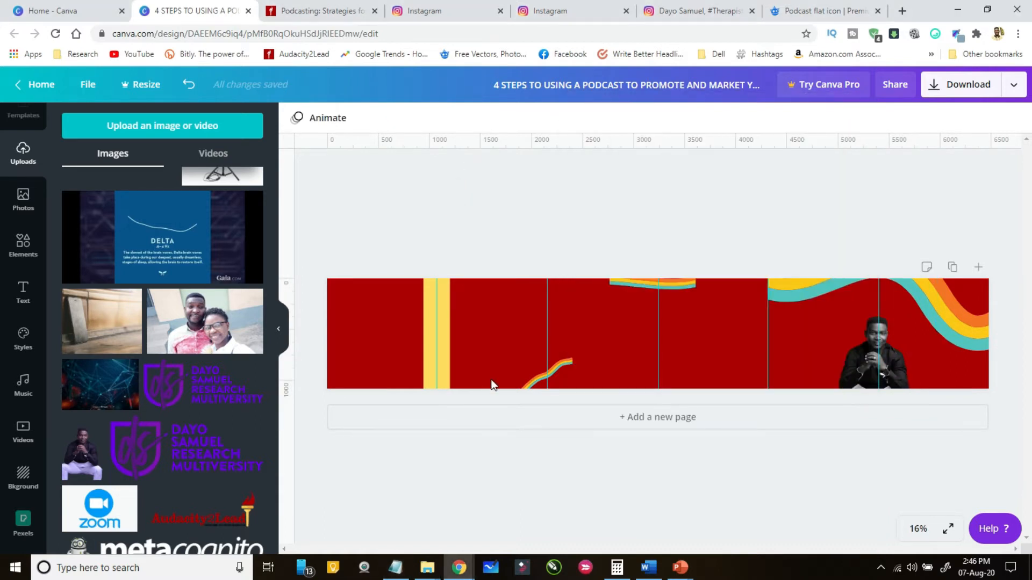
click(11, 293)
key(ctrl+v)
click(389, 119)
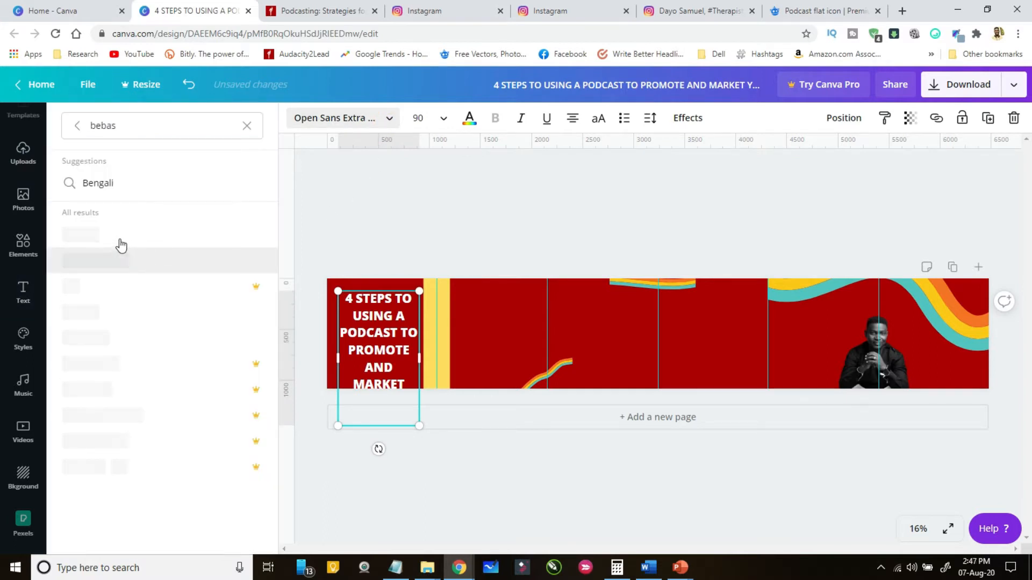
click(108, 242)
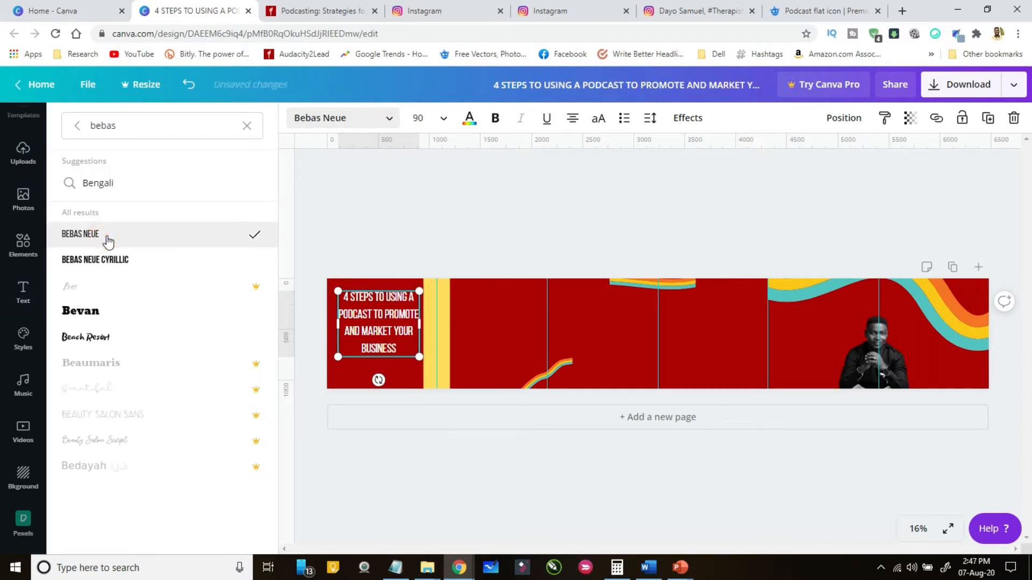
Cut "4 STEPS" out of the title and paste it as a separate text box above the remaining text.
key(shift+Home)
key(ctrl+c)
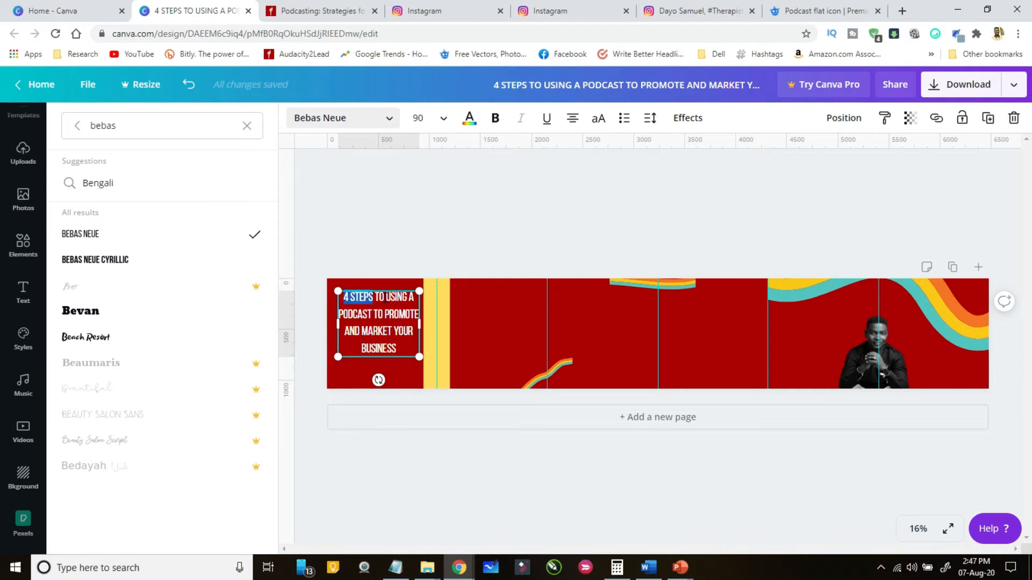
key(BackSpace)
click(369, 224)
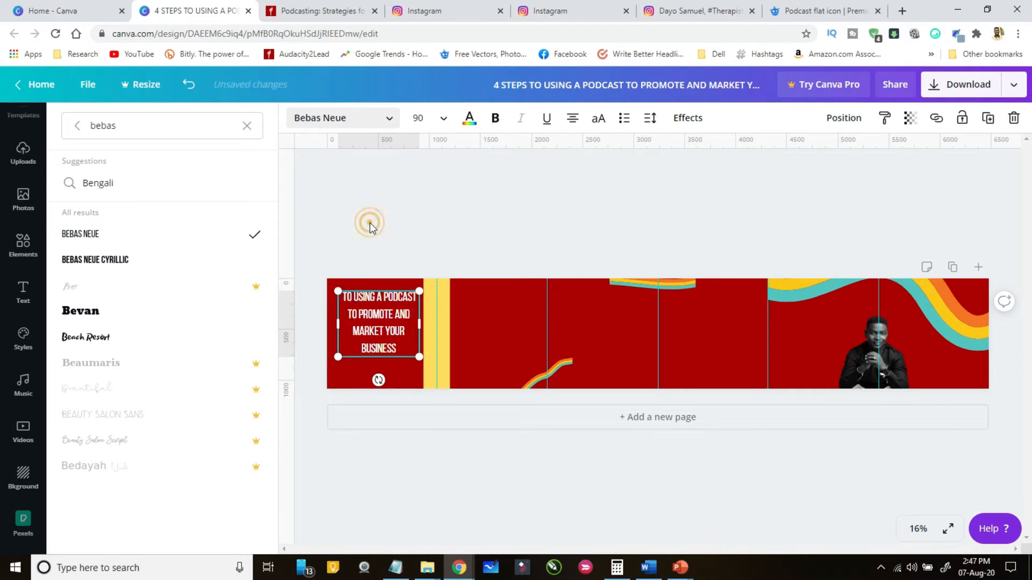
key(ctrl+v)
drag(364, 334, 364, 340)
Left-align the remaining title text, then reposition it and break it into shorter lines at 50% zoom.
click(572, 118)
drag(378, 330, 393, 363)
click(918, 528)
click(920, 397)
drag(616, 549, 383, 549)
click(413, 286)
key(Return)
drag(513, 363, 459, 325)
Tighten the title's spacing slightly and adjust its line breaks.
click(650, 118)
drag(750, 182, 735, 183)
double_click(437, 314)
key(Return)
click(334, 281)
key(BackSpace)
Try a different font size for the word PODCAST in the title.
double_click(370, 310)
click(443, 118)
click(424, 255)
key(ctrl+z)
click(443, 119)
Split "PODCAST" into its own text box and stack "TO PROMOTE AND MARKET YOUR BUSINESS" in a separate box beneath it.
click(387, 316)
key(ctrl+x)
key(ctrl+d)
text(PODCAST)
key(ctrl+d)
key(ctrl+v)
drag(405, 340, 330, 339)
key(BackSpace)
drag(459, 296, 437, 316)
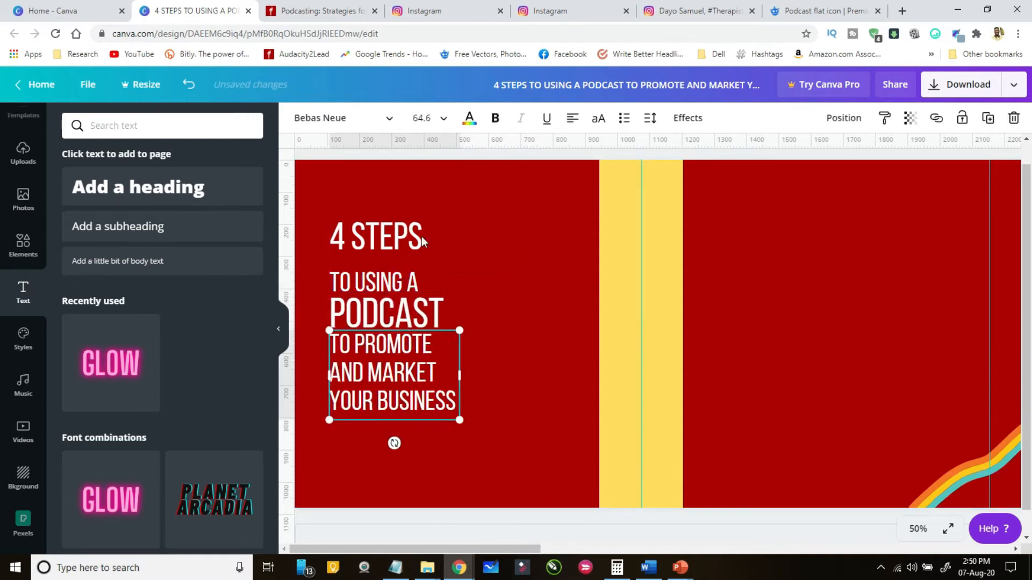
Make "PODCAST" bold, and give "4 STEPS" a font found by searching for "MONTS".
click(409, 313)
click(495, 119)
click(392, 236)
click(343, 119)
double_click(203, 127)
text(MONTS)
click(120, 465)
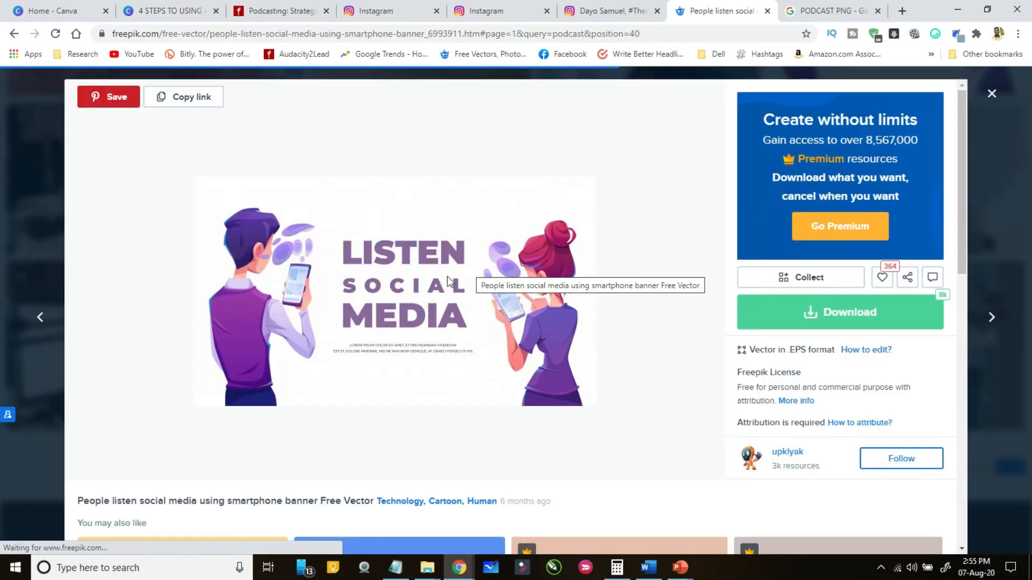
Copy the "Listen Social Media" smartphone illustration from Freepik, paste it into the Canva design and position it.
right_click(352, 280)
click(403, 322)
click(166, 11)
key(ctrl+v)
click(843, 118)
drag(612, 242, 631, 231)
drag(517, 247, 648, 225)
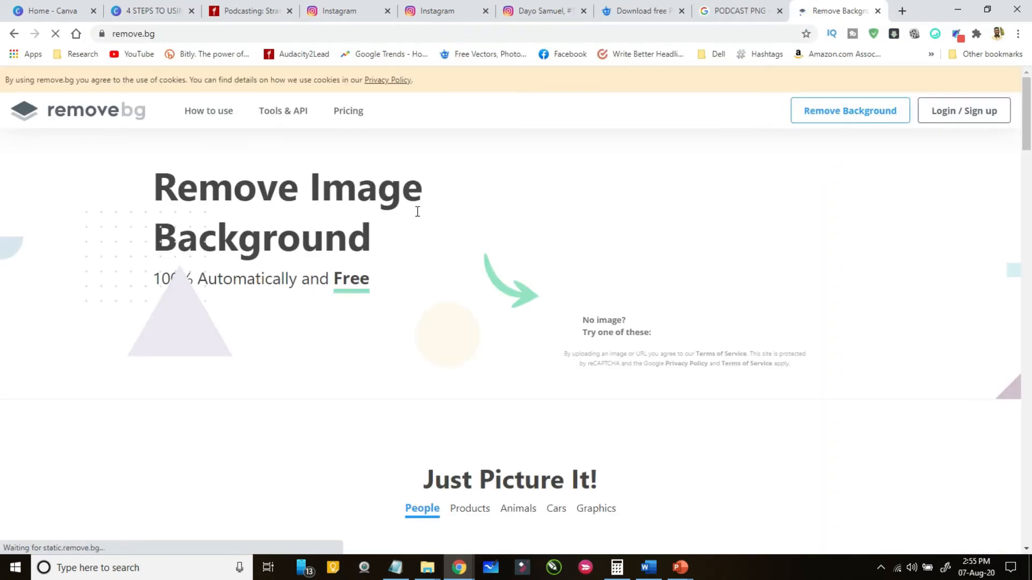
Paste the copied illustration into remove.bg to remove its background, and download the preview image.
key(ctrl+v)
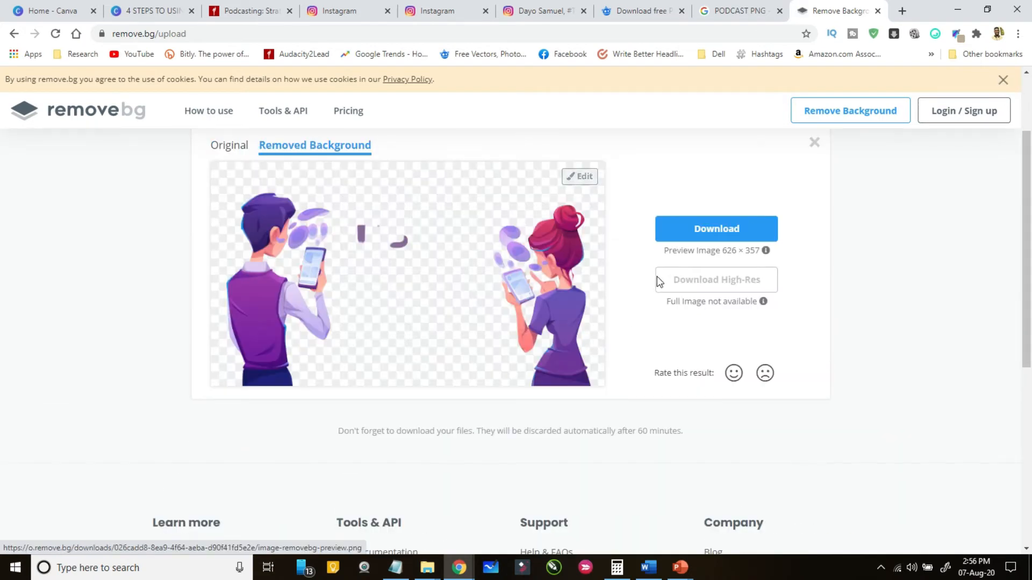
click(736, 229)
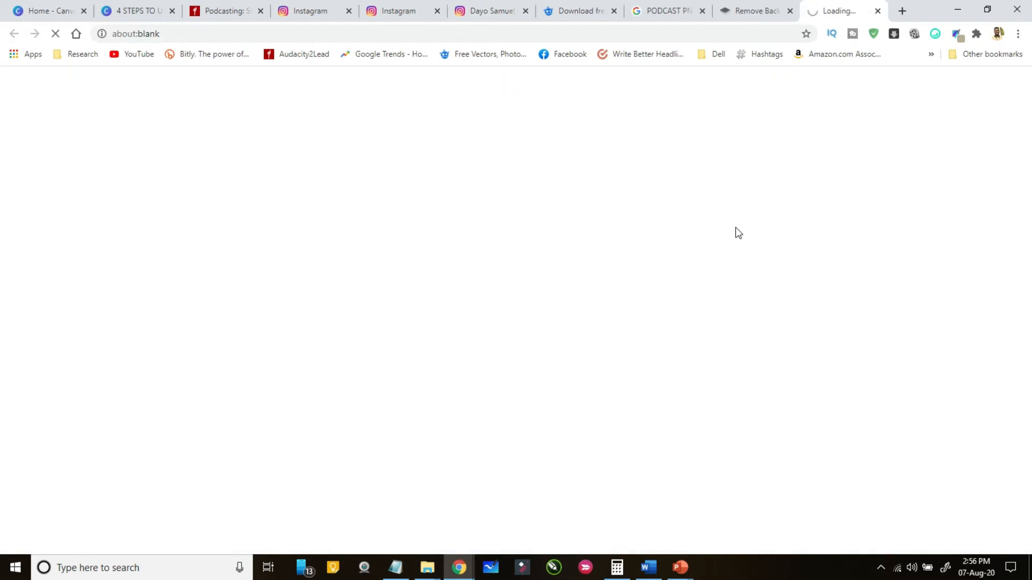
Switch back to the Canva design and crop the background-free illustration on the first slide to only the man with the smartphone.
click(145, 10)
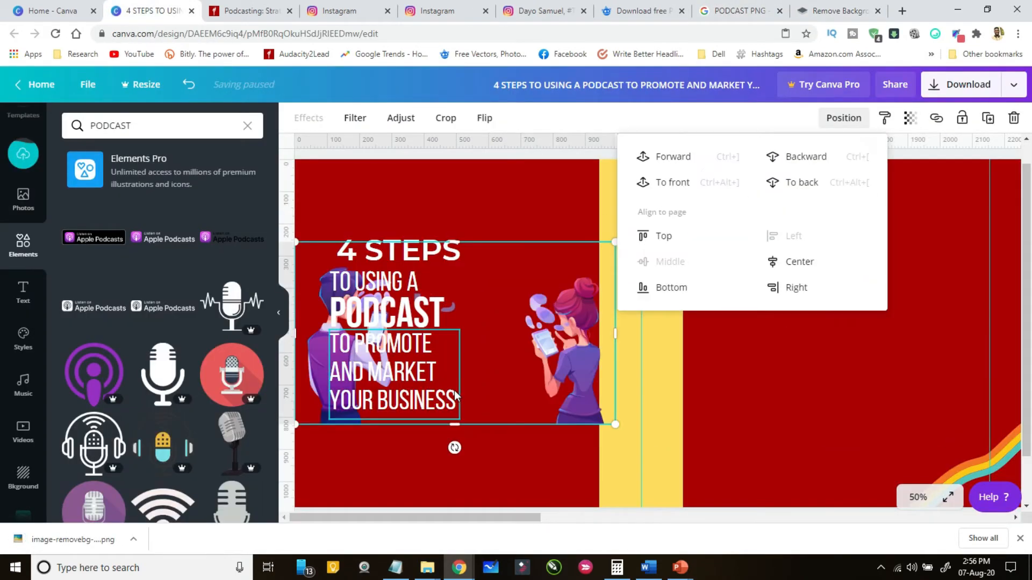
click(575, 373)
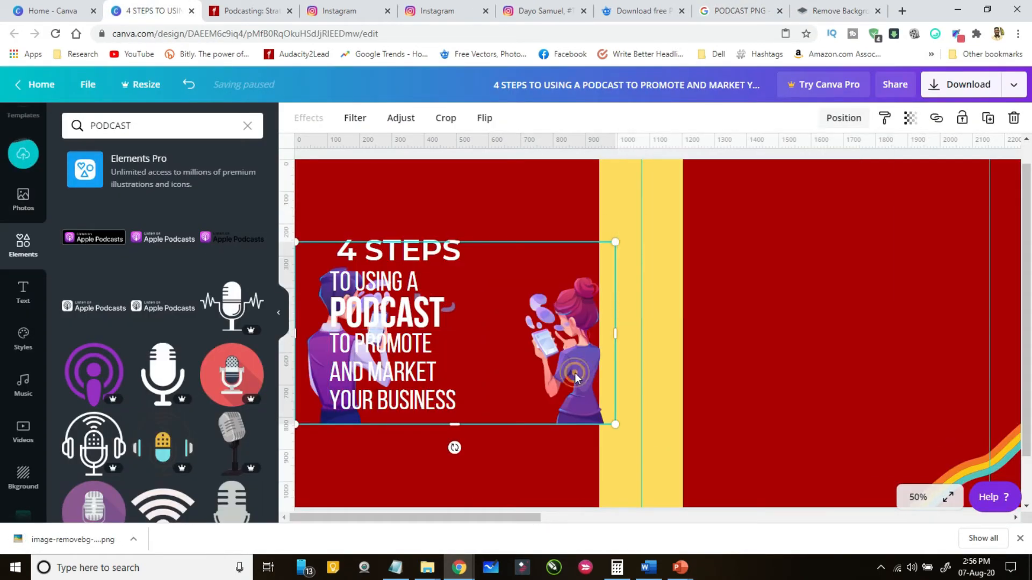
click(23, 156)
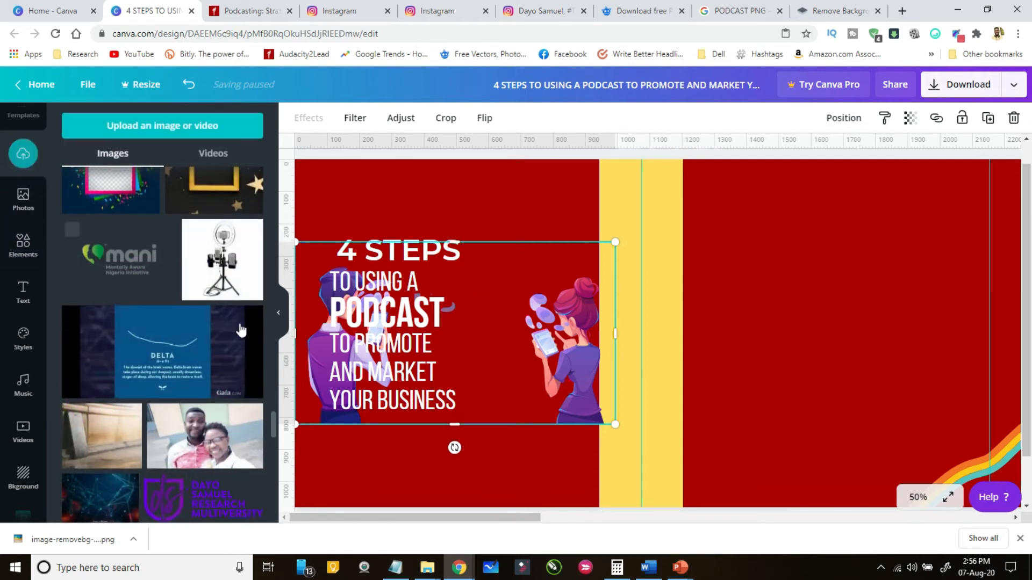
drag(273, 425, 259, 234)
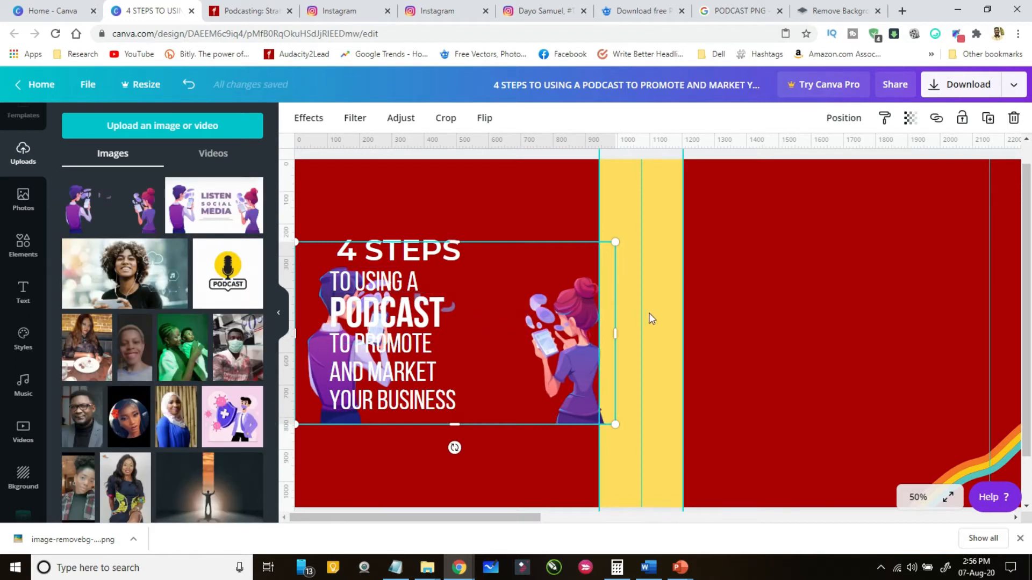
drag(615, 334, 503, 333)
Move the "4 STEPS", "TO USING A", "PODCAST" and "TO PROMOTE AND MARKET YOUR BUSINESS" text boxes to the right, clear of the man.
drag(444, 251, 596, 218)
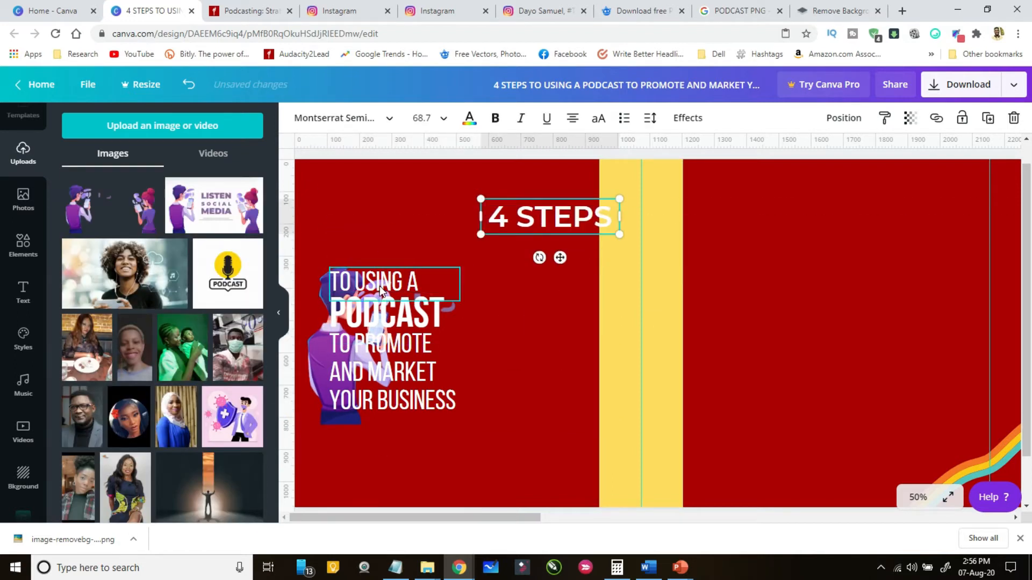
drag(376, 283, 551, 275)
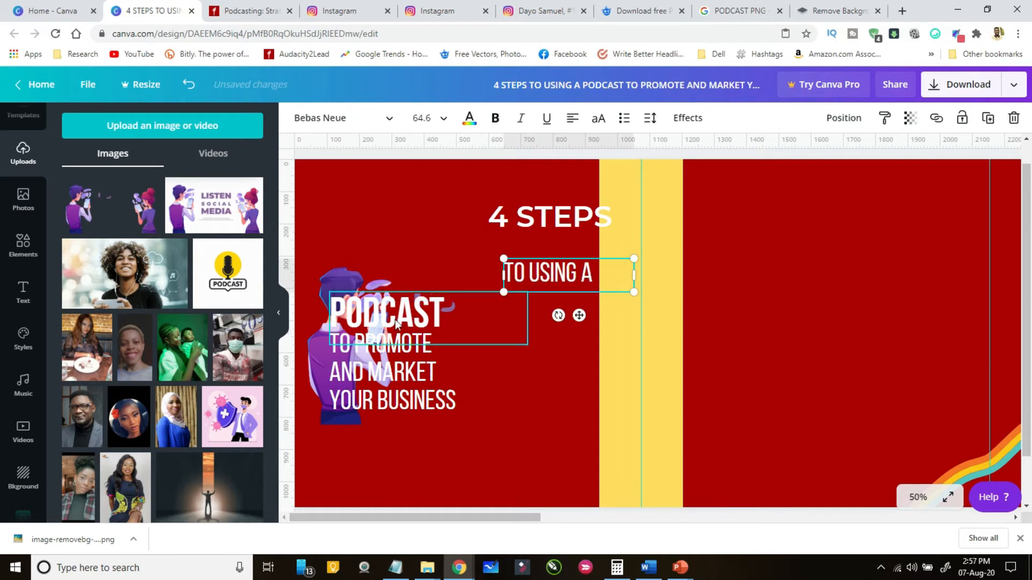
drag(387, 314, 547, 312)
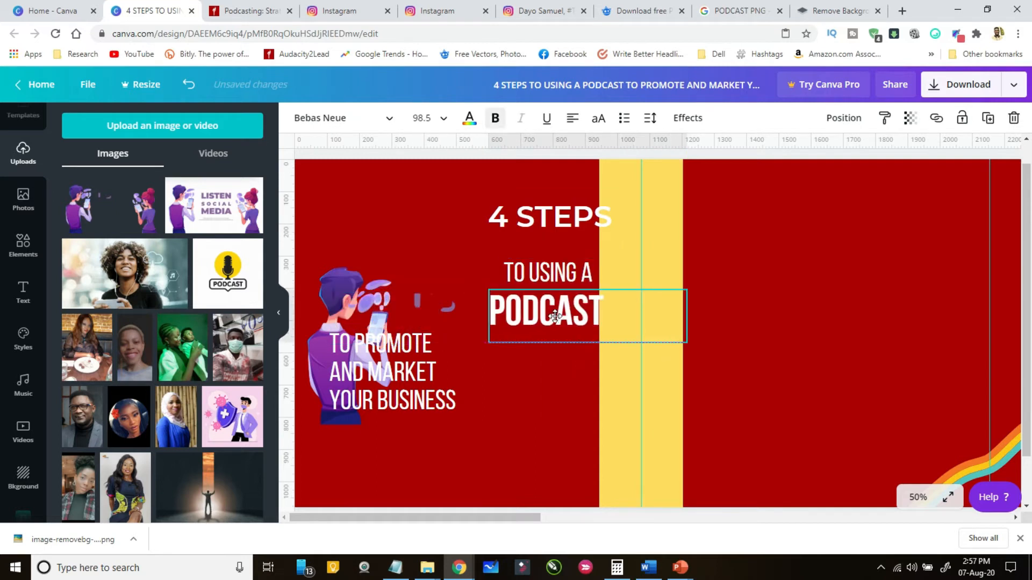
drag(396, 370, 556, 373)
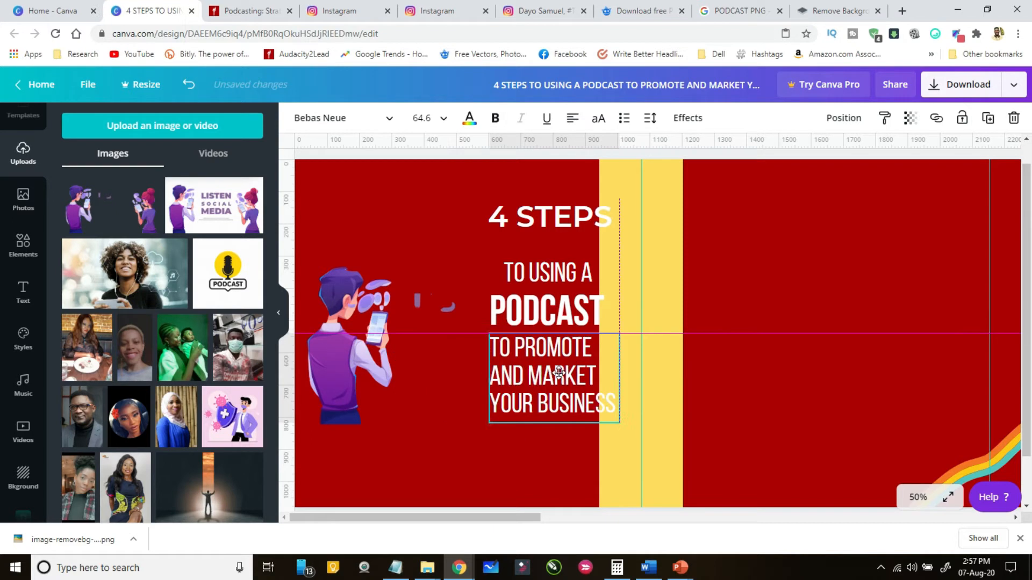
Enlarge the man in the first slide's lower-left corner, and stack "4 STEPS" and "TO USING A" above him.
drag(397, 364, 388, 455)
drag(464, 332, 384, 201)
drag(548, 272, 364, 235)
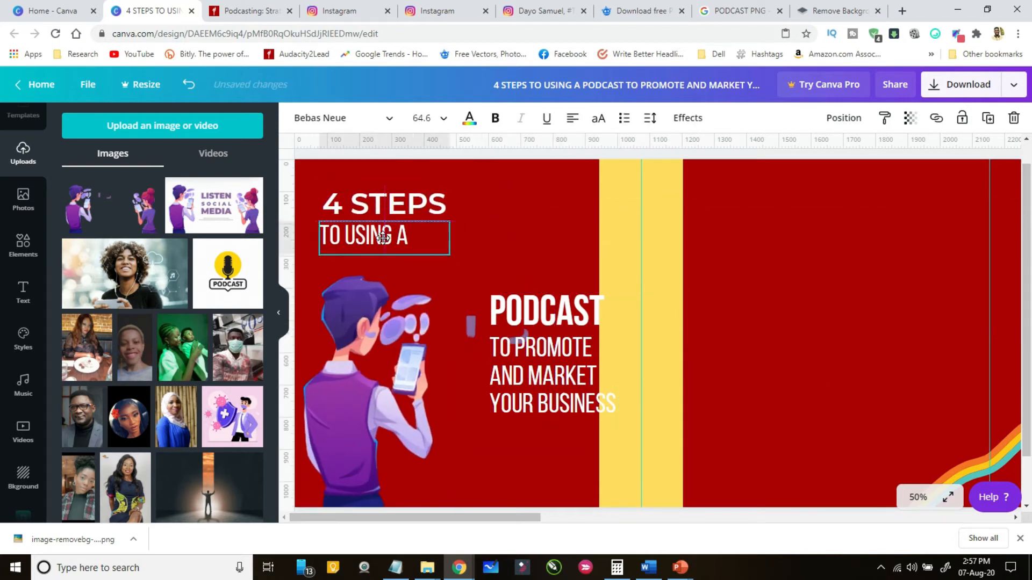